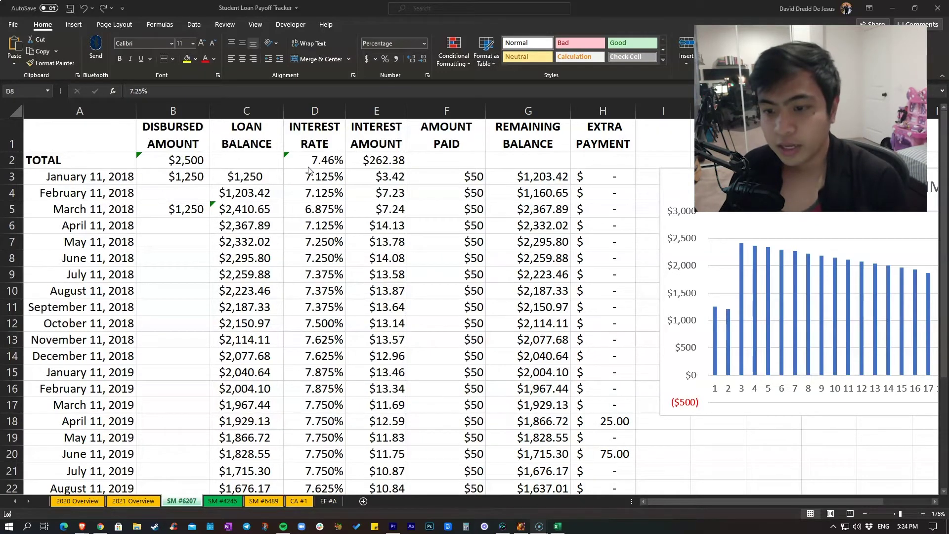
scroll(378, 312, down, 5)
scroll(378, 316, up, 5)
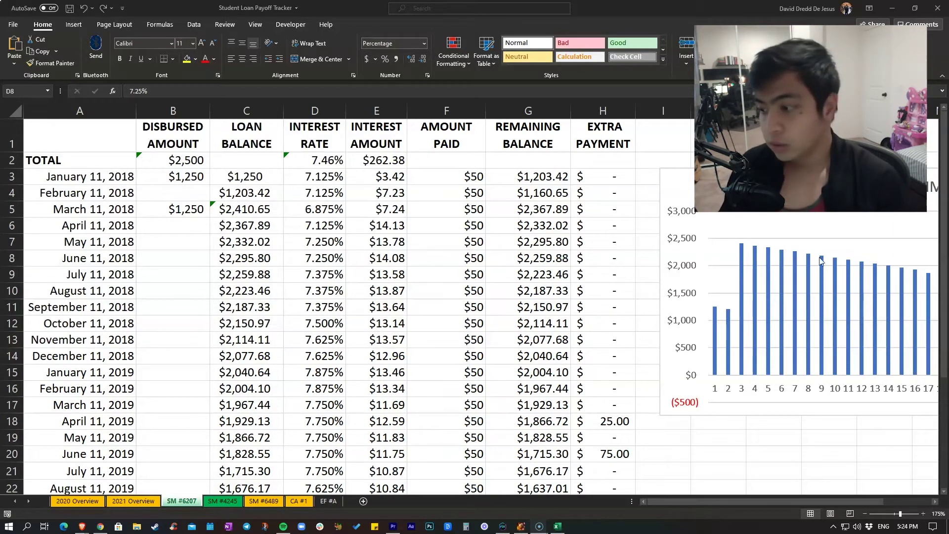
- Review the SM #6207 balances, including December 11, 2018, then switch to SM #4245
click(720, 505)
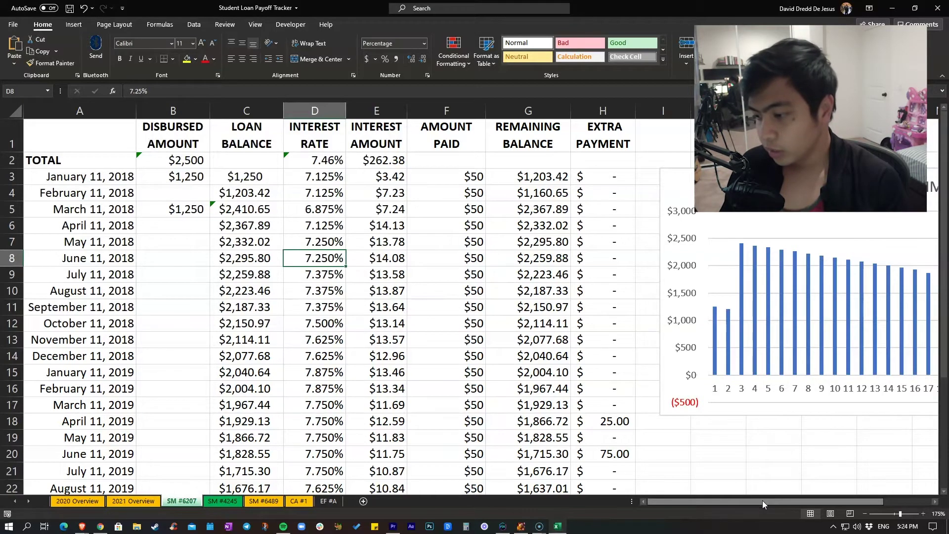
drag(763, 500, 799, 500)
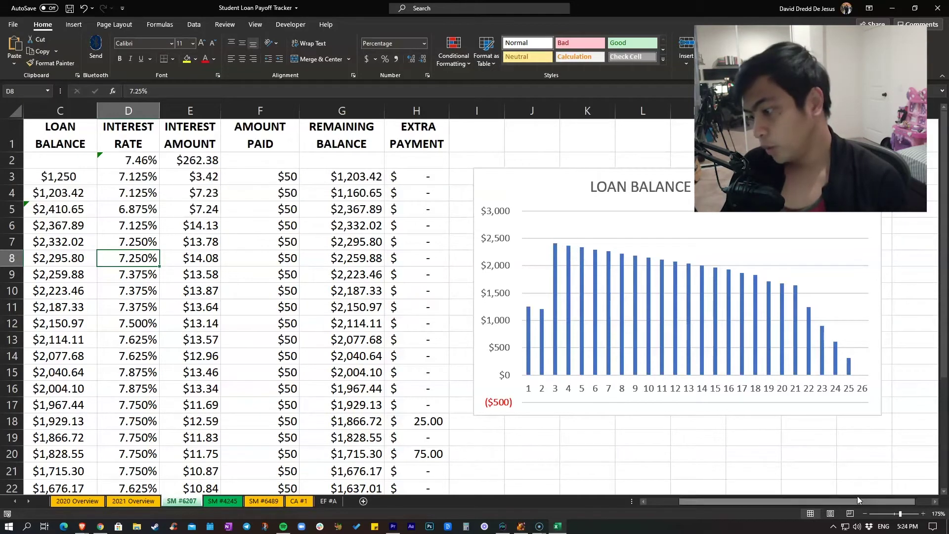
drag(852, 500, 871, 501)
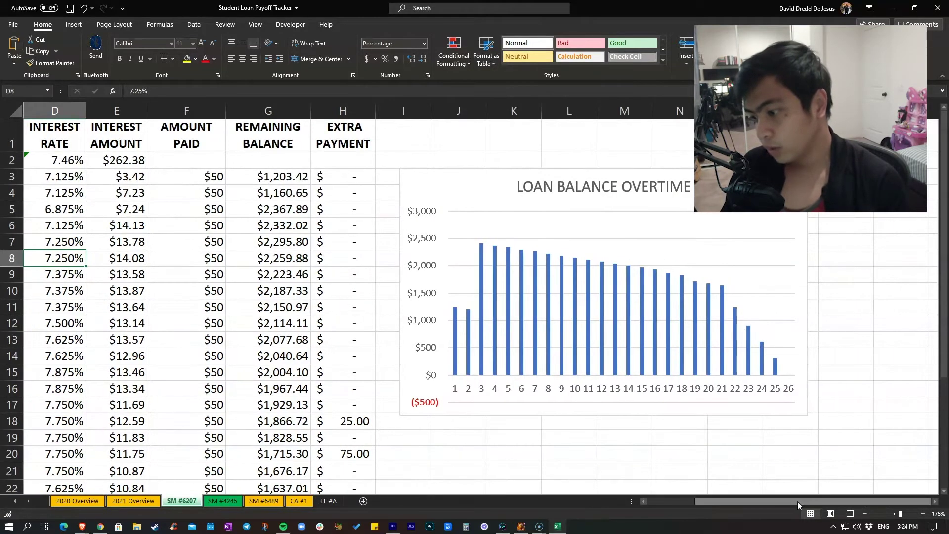
drag(797, 501, 725, 510)
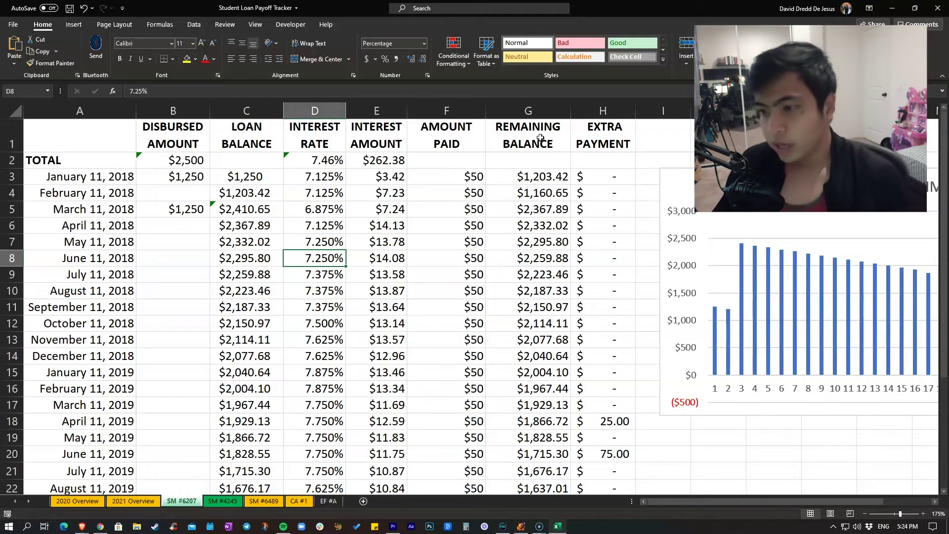
scroll(200, 367, down, 3)
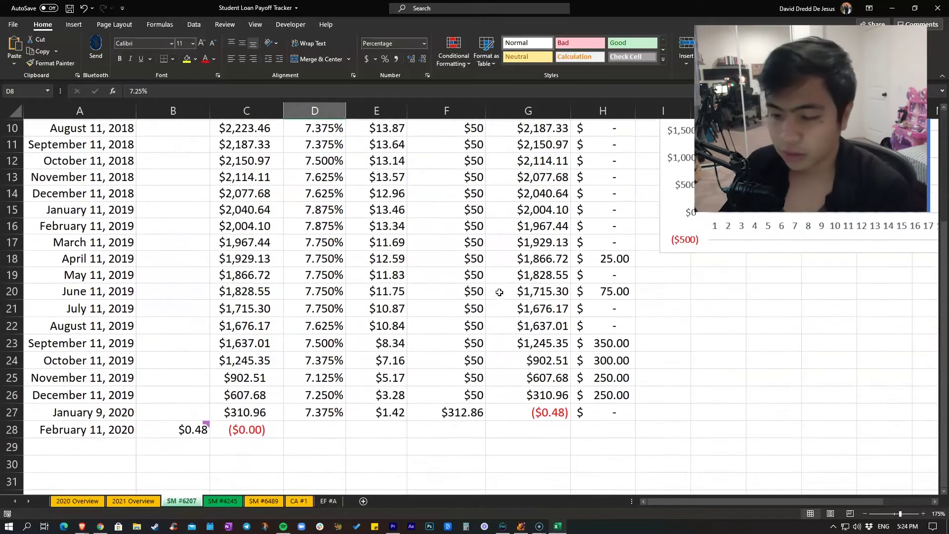
scroll(142, 402, up, 3)
scroll(142, 402, down, 1)
click(274, 290)
scroll(274, 291, up, 1)
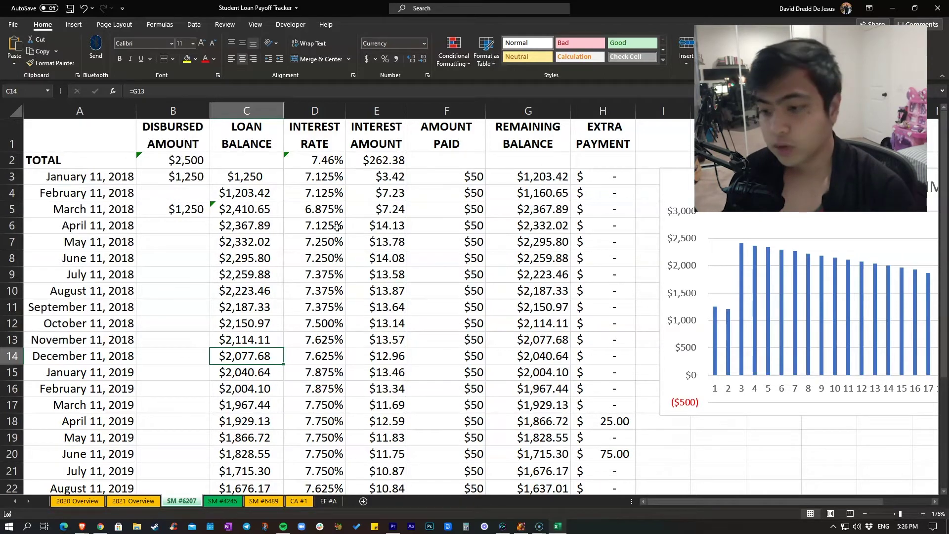
scroll(305, 379, down, 5)
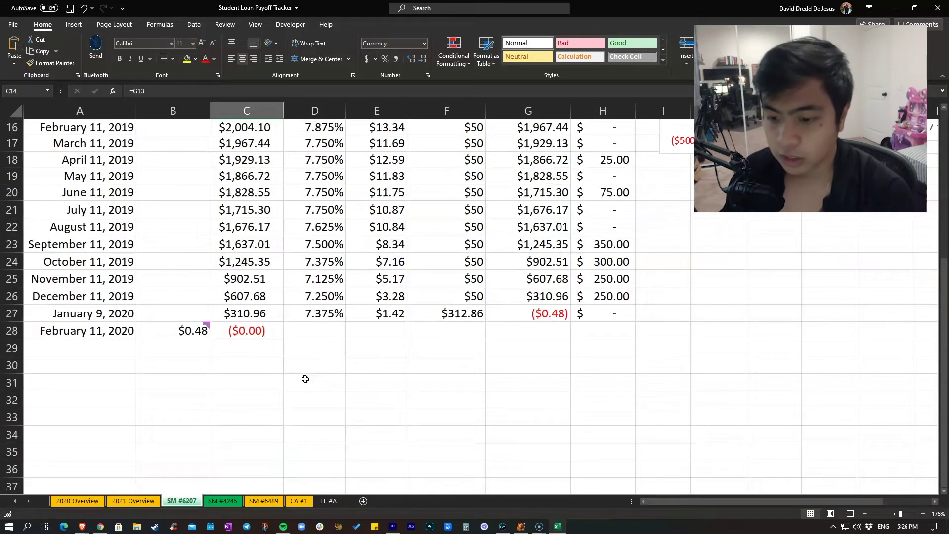
scroll(304, 379, up, 5)
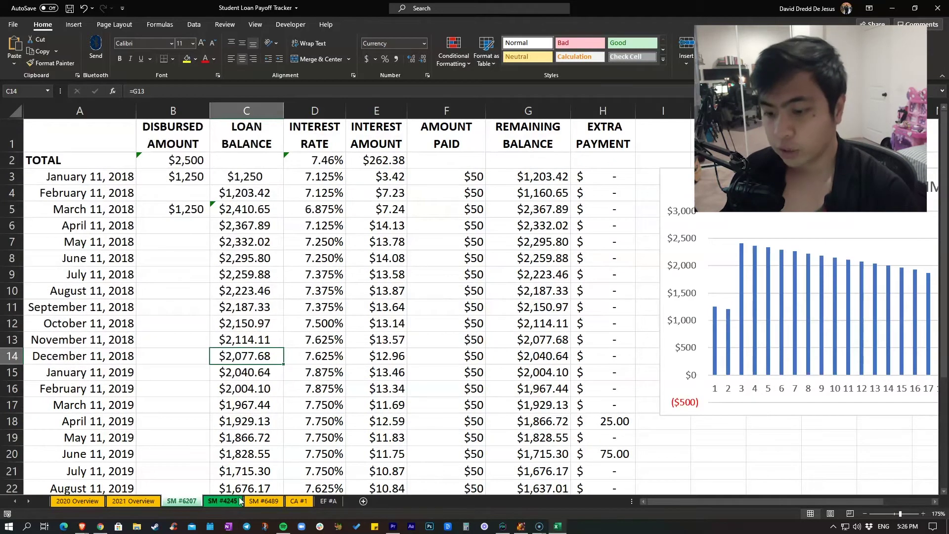
click(220, 501)
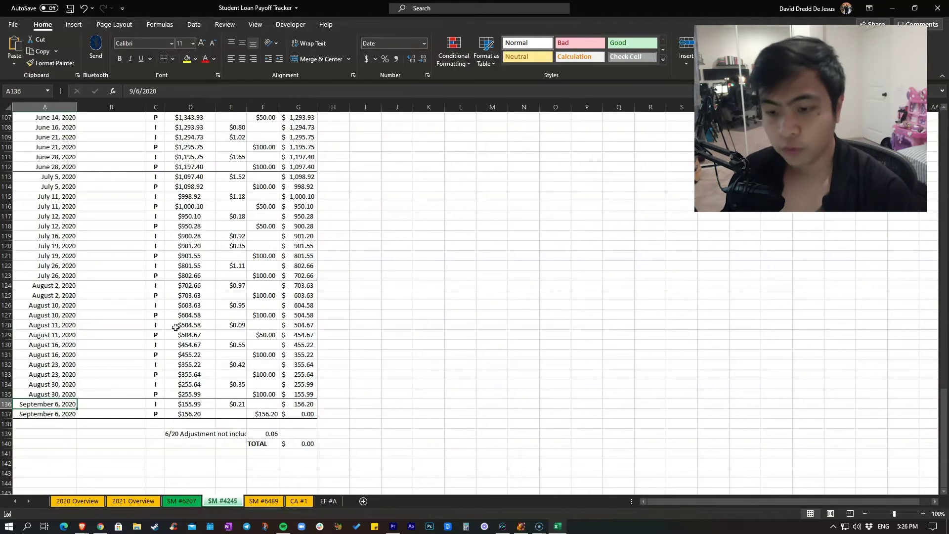
scroll(164, 352, up, 1)
scroll(163, 355, up, 3)
scroll(163, 355, up, 6)
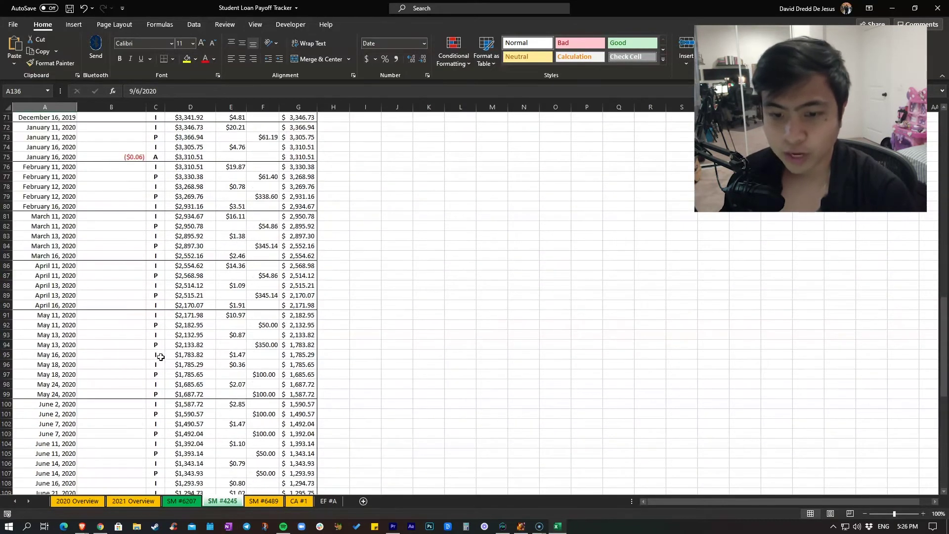
scroll(160, 356, up, 2)
scroll(160, 356, up, 1)
scroll(159, 357, up, 1)
scroll(160, 357, up, 2)
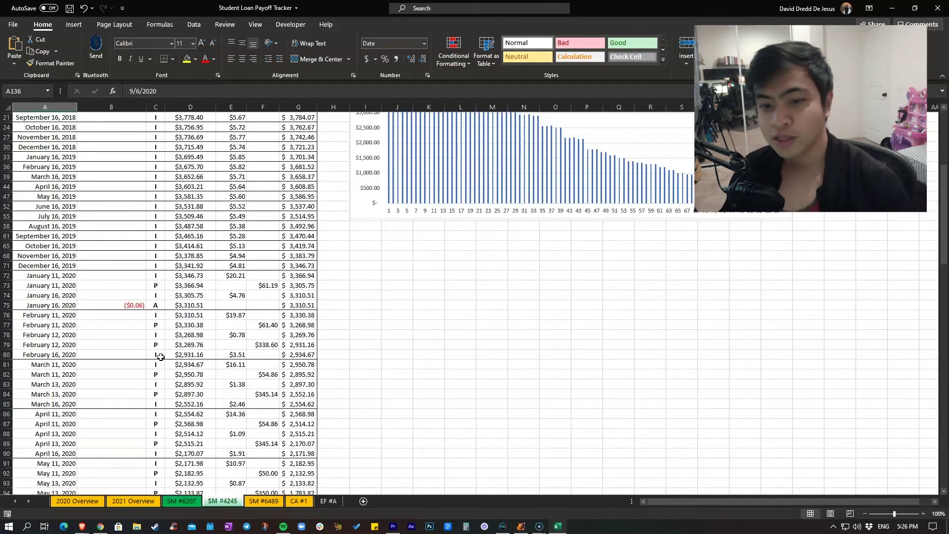
scroll(159, 357, up, 2)
scroll(160, 356, up, 1)
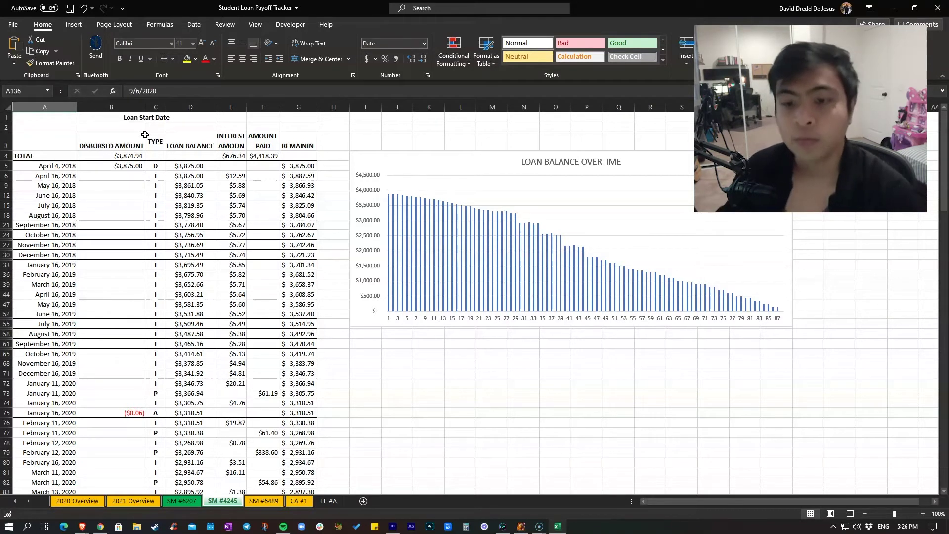
scroll(152, 383, down, 5)
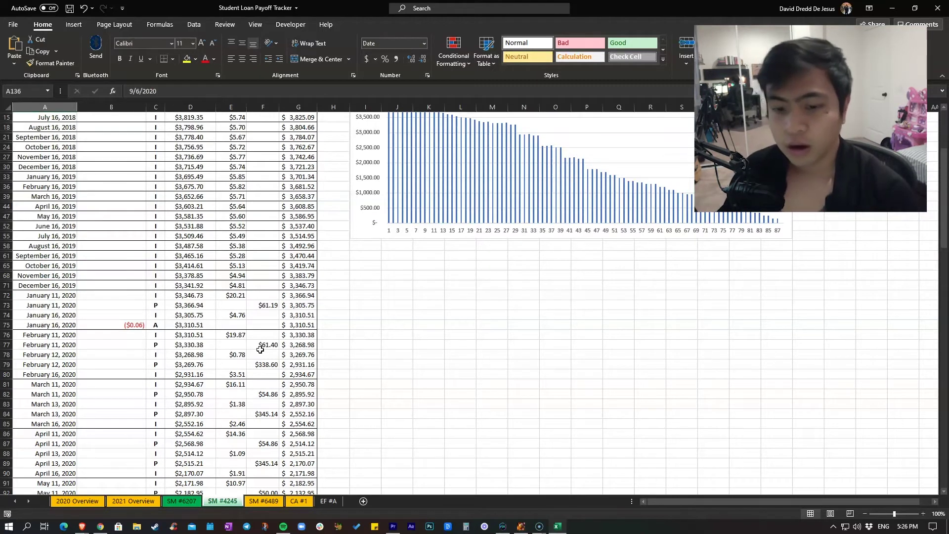
scroll(259, 349, down, 1)
scroll(259, 349, down, 1)
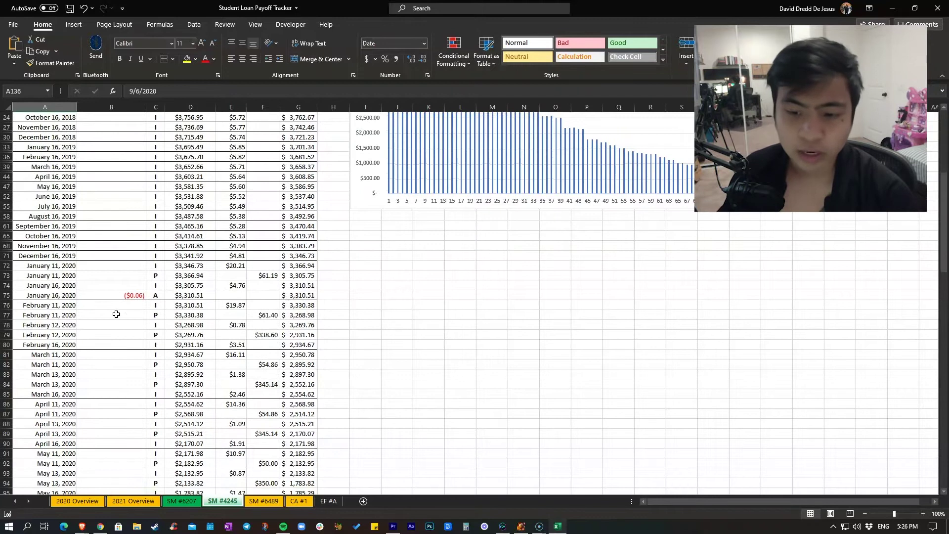
click(66, 315)
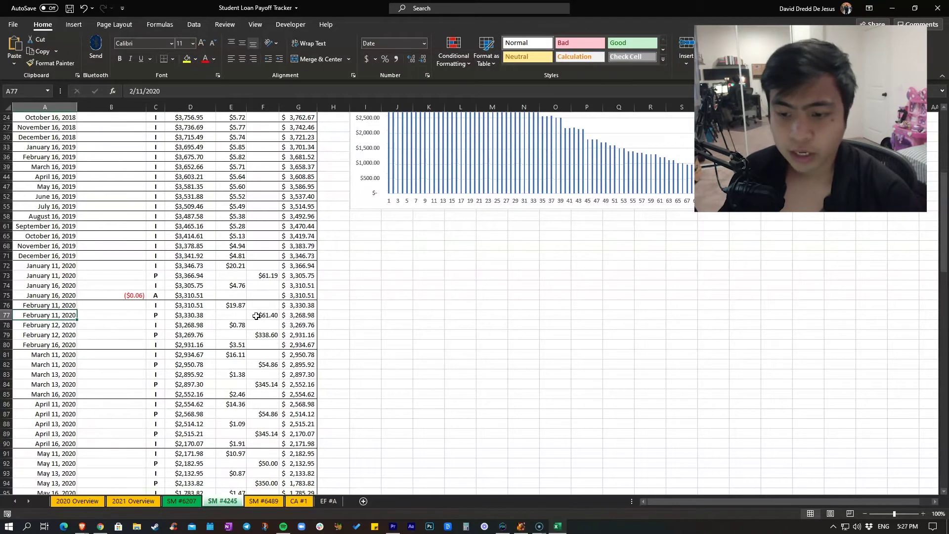
click(58, 334)
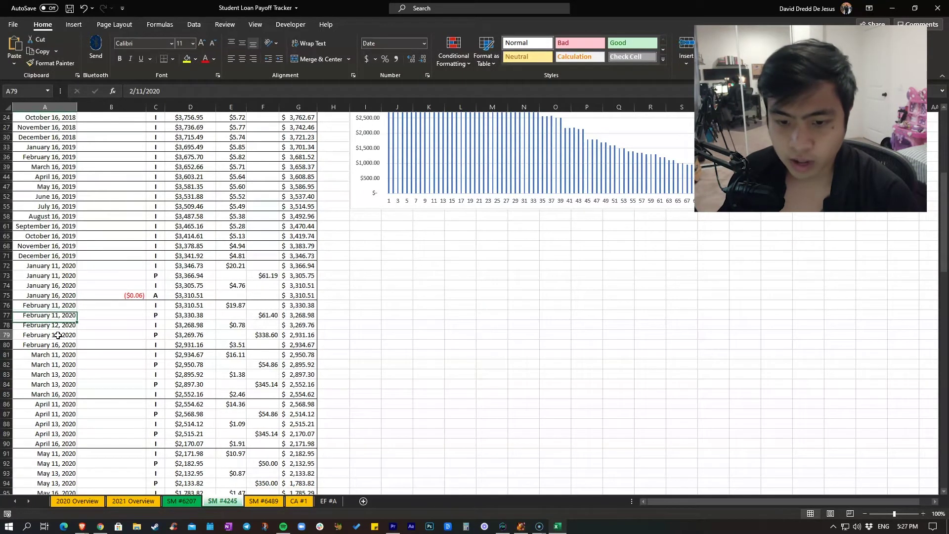
click(256, 335)
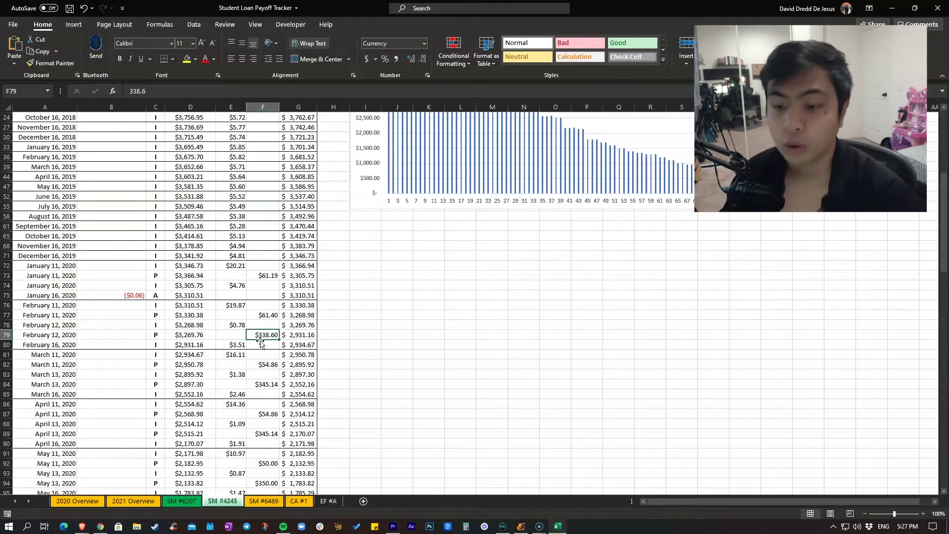
scroll(256, 341, down, 2)
scroll(303, 336, down, 3)
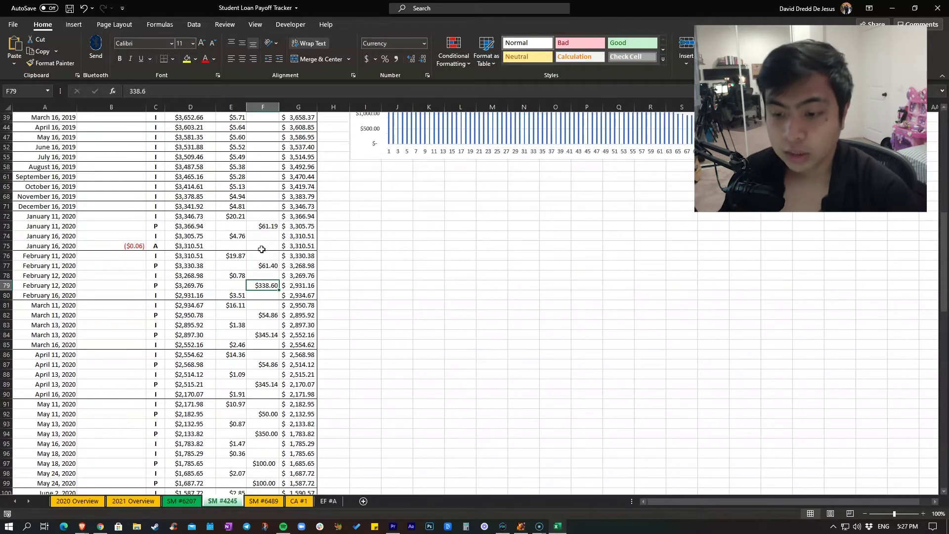
scroll(291, 283, down, 1)
scroll(284, 375, down, 1)
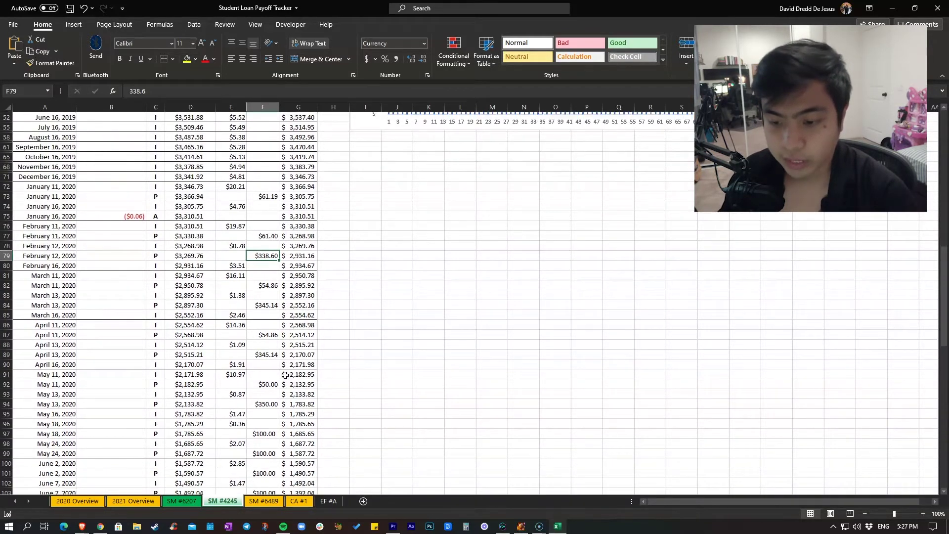
click(272, 385)
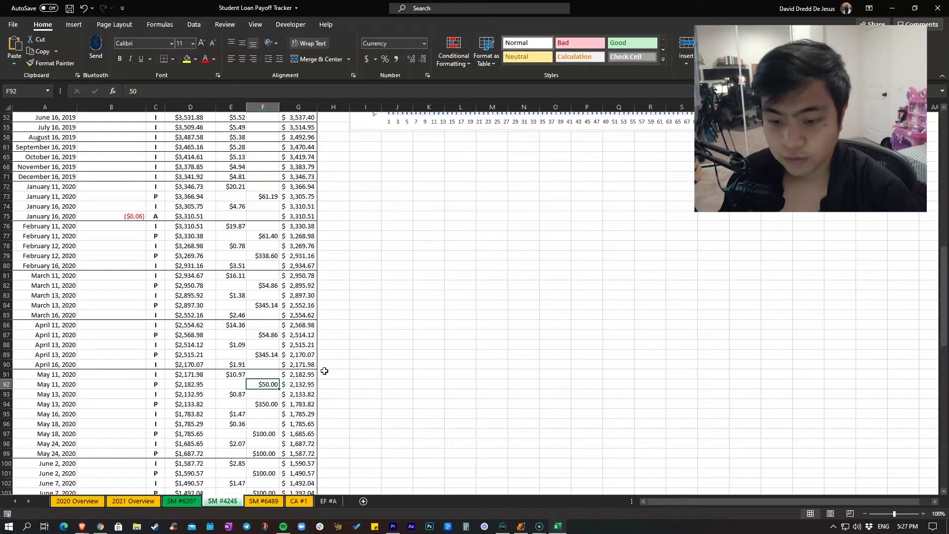
scroll(324, 371, down, 1)
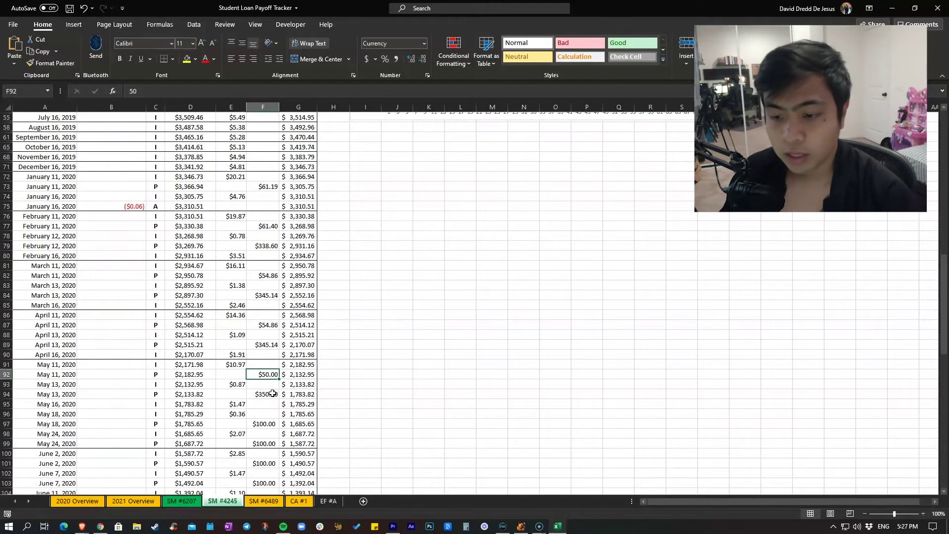
click(271, 394)
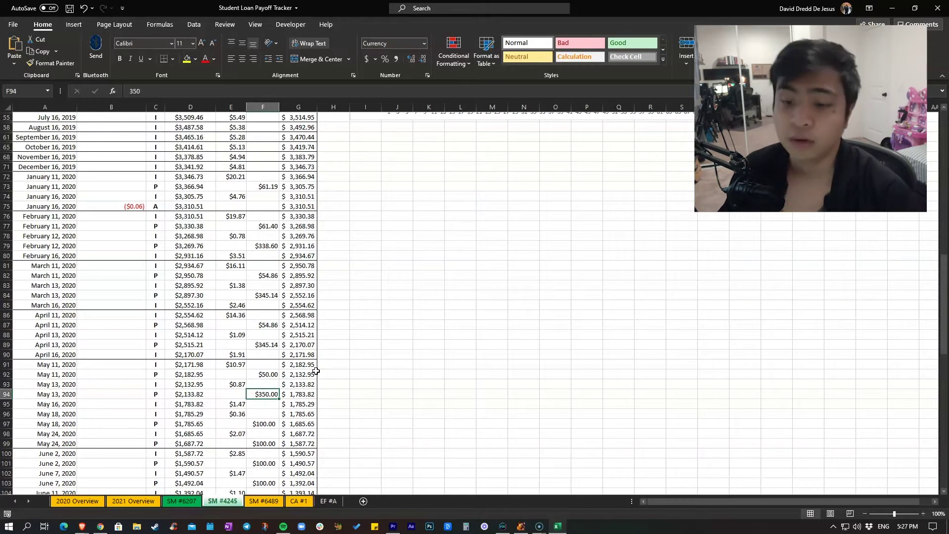
scroll(316, 371, down, 2)
scroll(316, 371, down, 1)
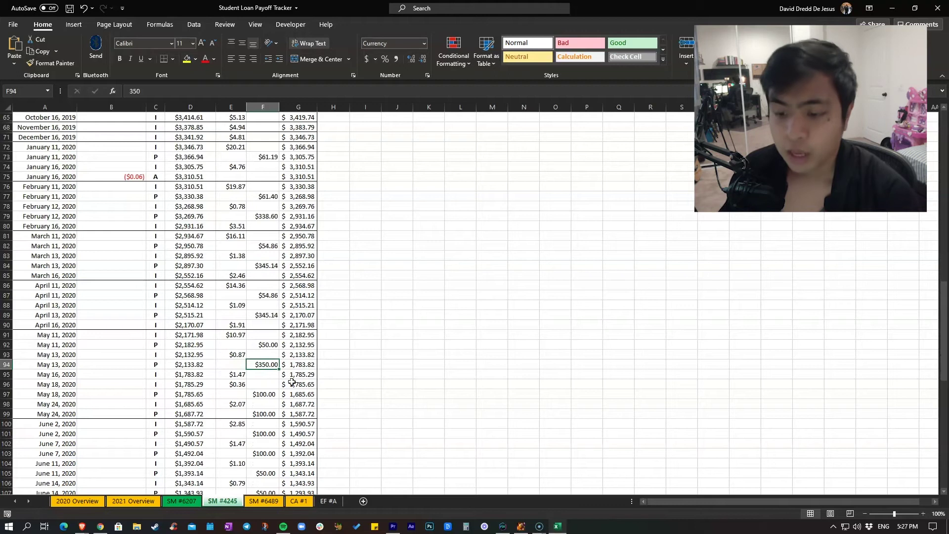
click(65, 396)
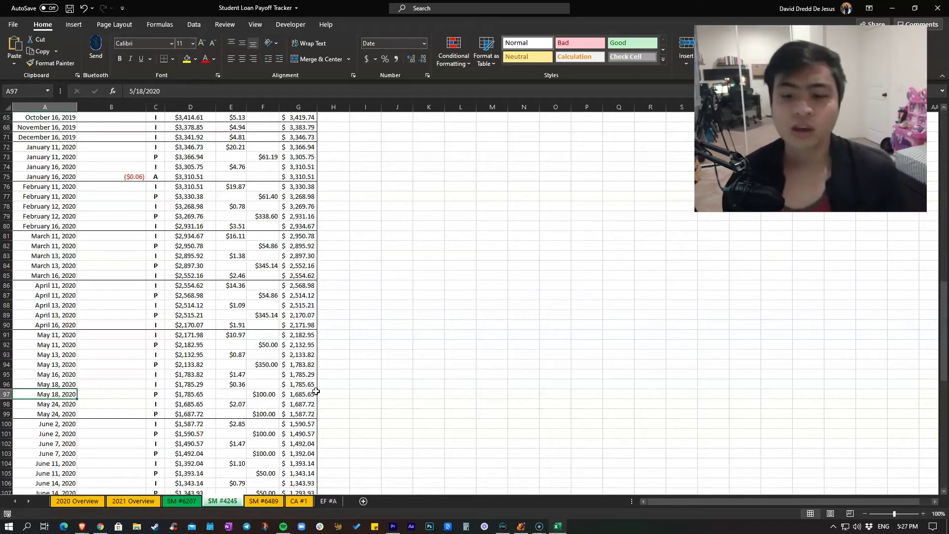
scroll(271, 378, down, 1)
scroll(270, 378, down, 1)
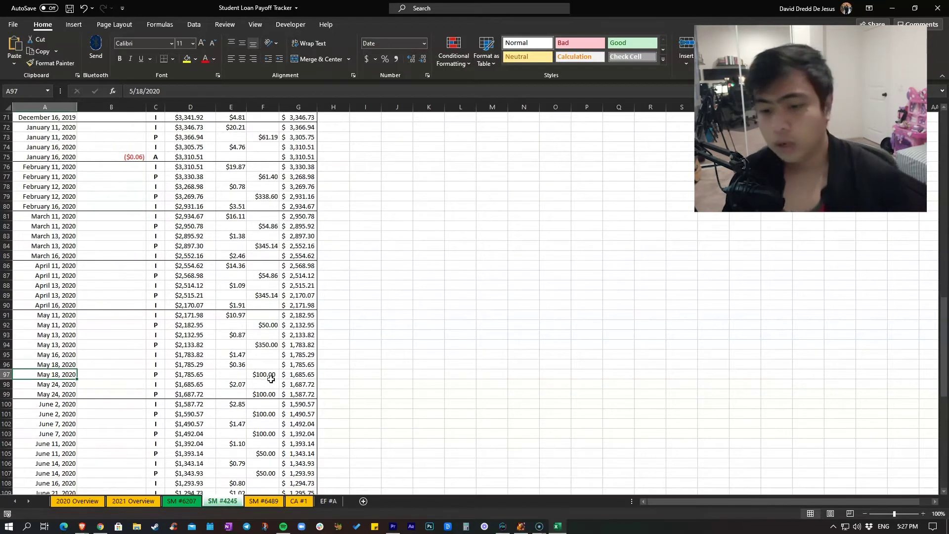
scroll(271, 378, down, 3)
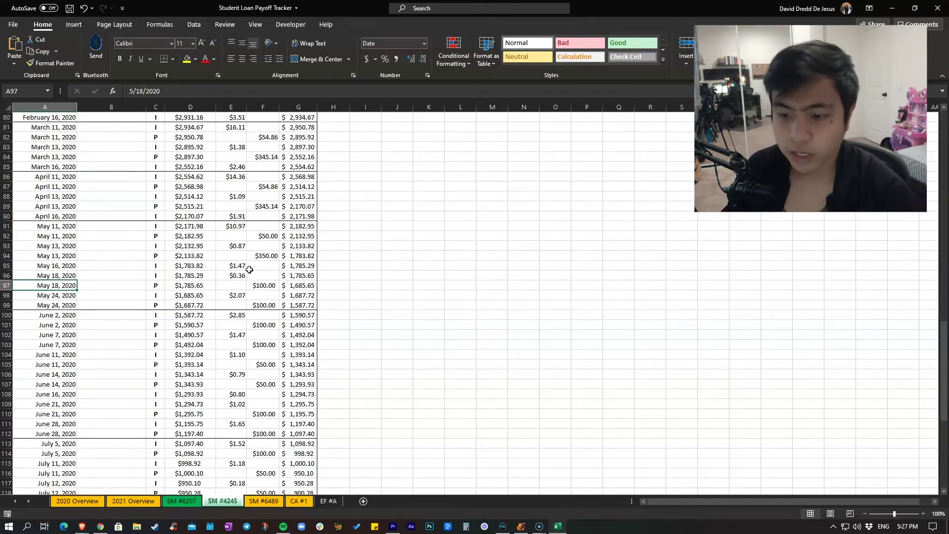
scroll(300, 304, down, 1)
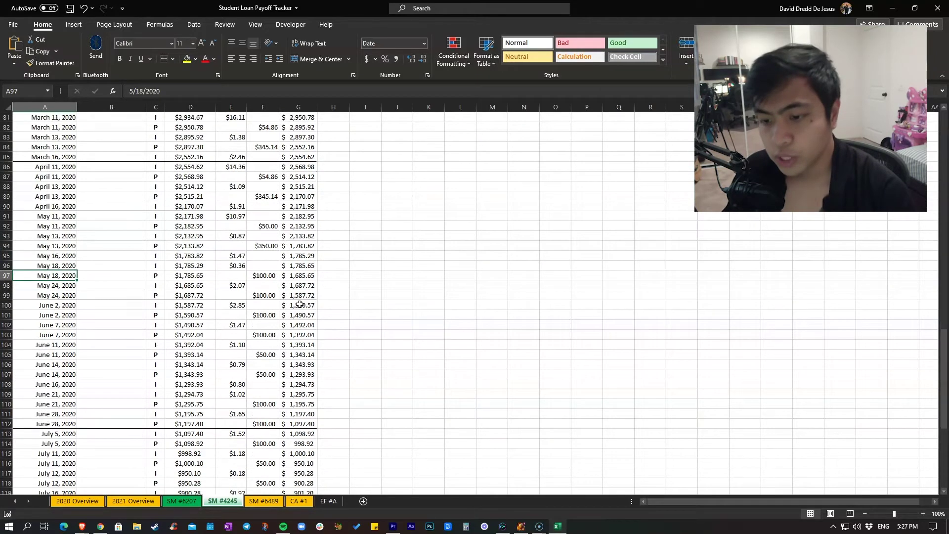
scroll(299, 305, down, 2)
scroll(247, 276, down, 2)
scroll(243, 284, down, 1)
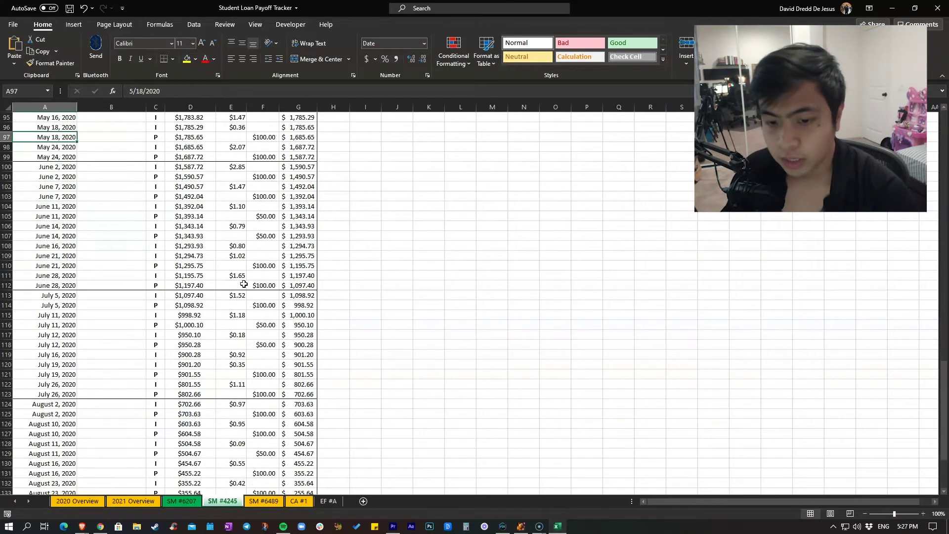
scroll(244, 284, down, 3)
scroll(245, 281, down, 1)
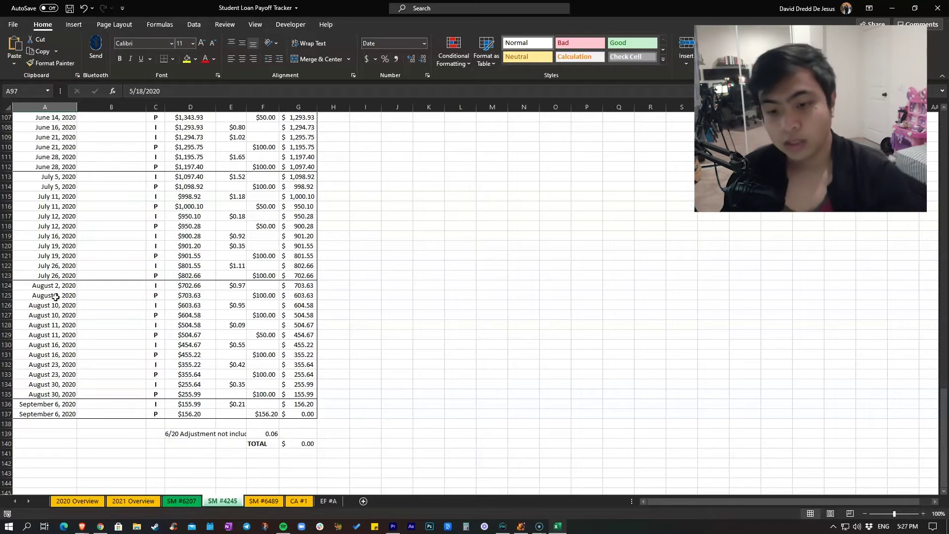
drag(59, 287, 67, 391)
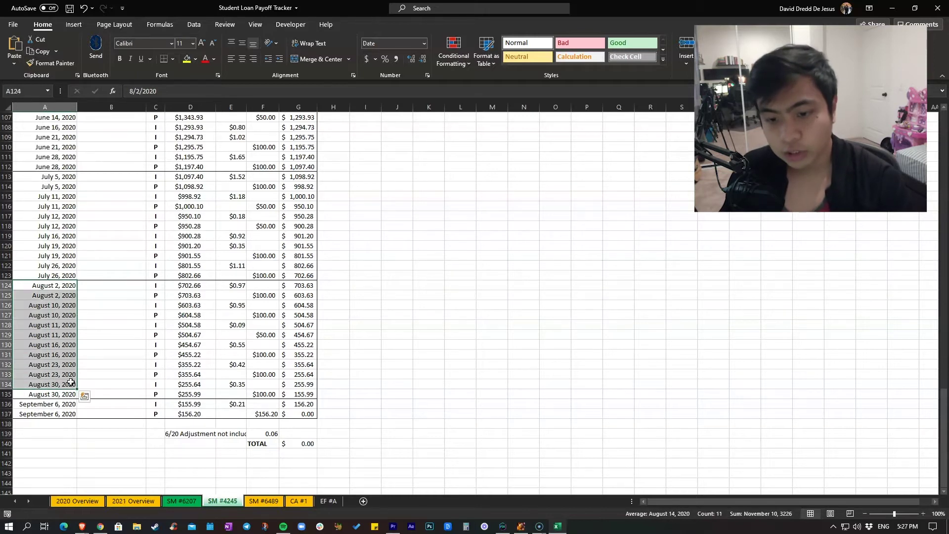
click(115, 337)
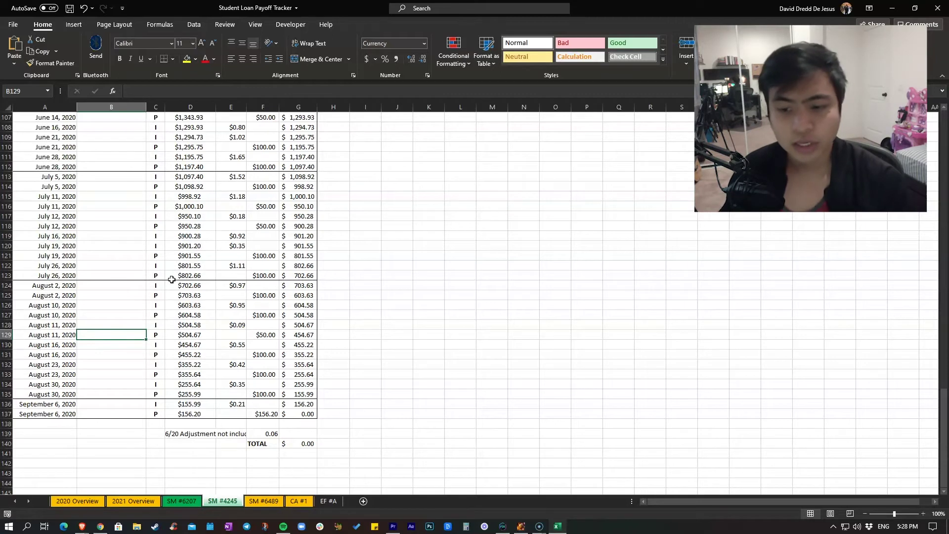
click(154, 336)
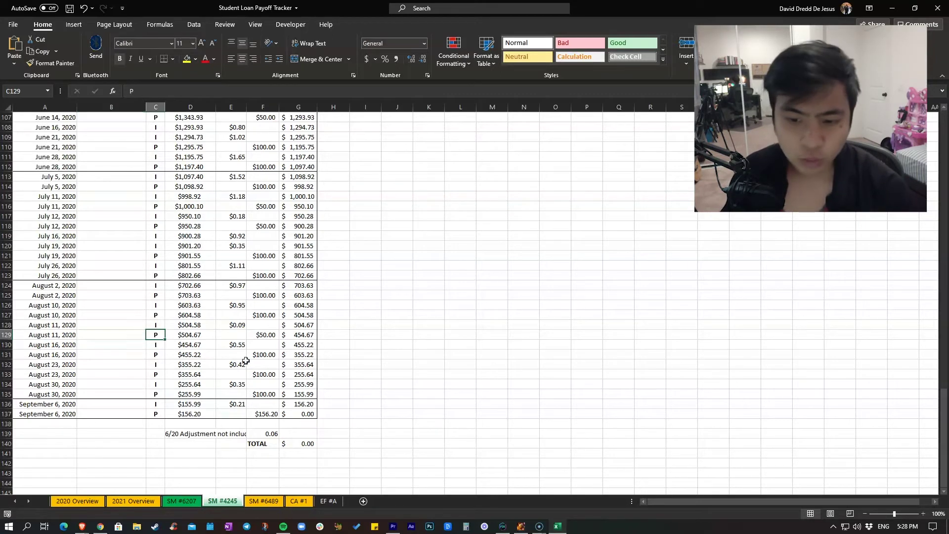
click(158, 316)
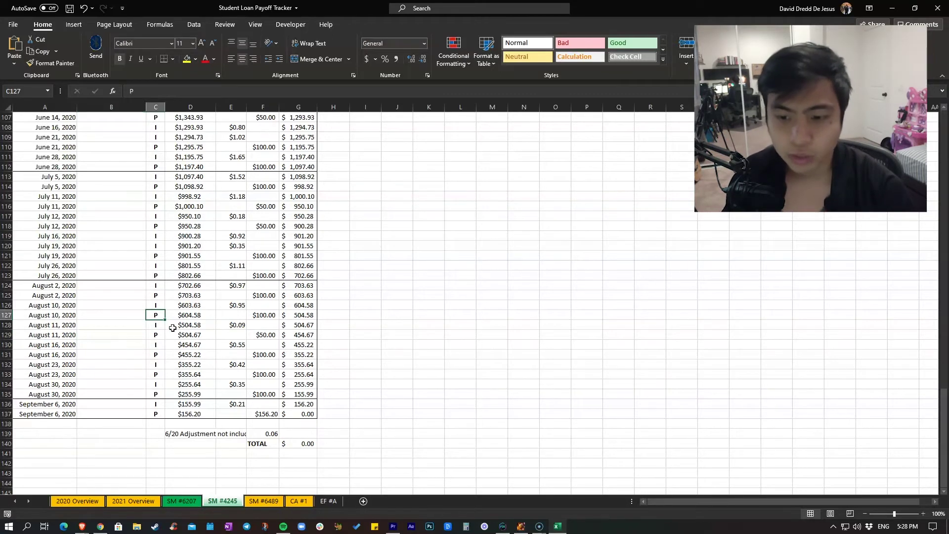
click(156, 326)
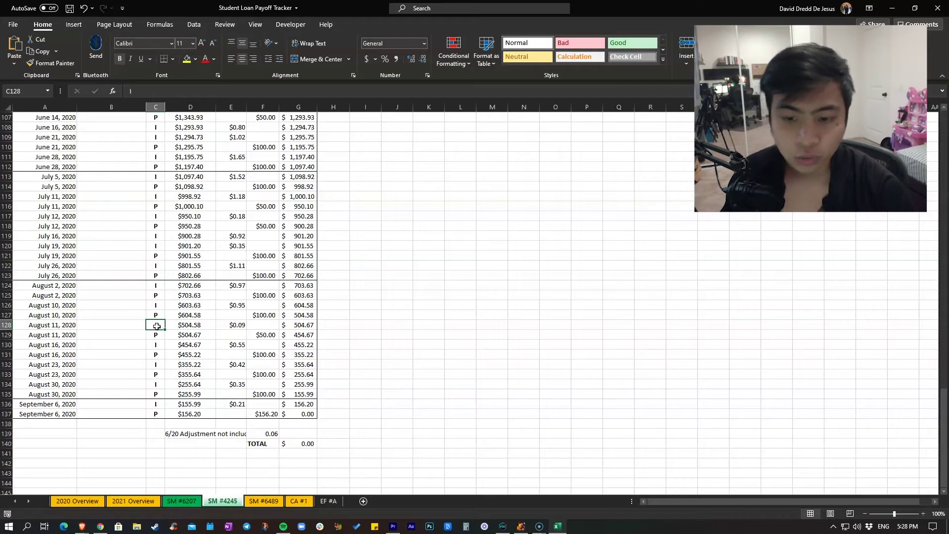
click(234, 327)
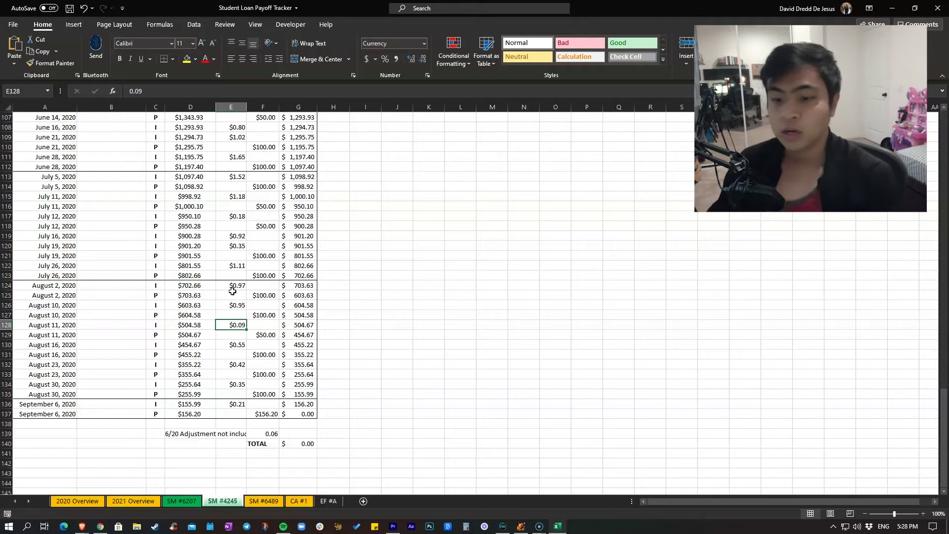
click(261, 334)
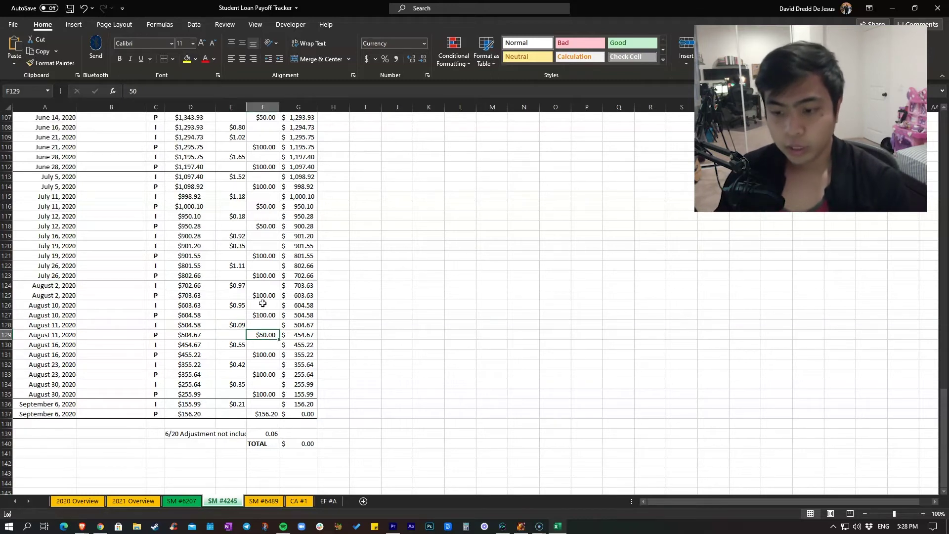
scroll(272, 280, down, 3)
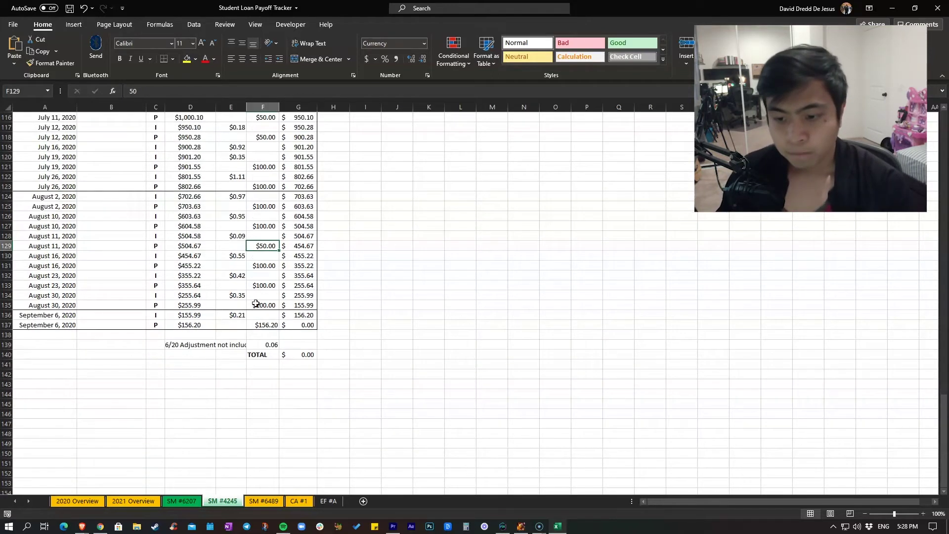
click(45, 327)
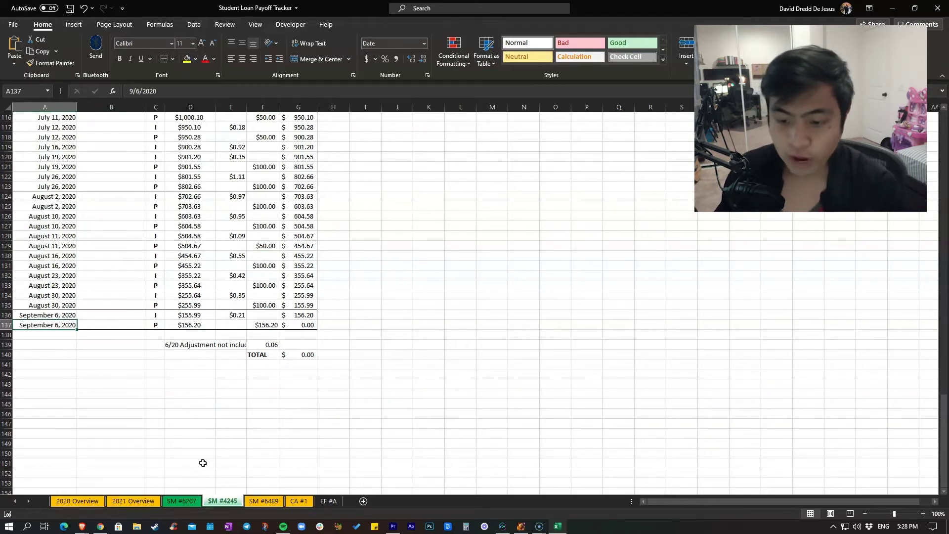
scroll(252, 445, up, 1)
scroll(260, 438, up, 1)
- Open SM #6489 and check the 13-Sep date and $326.08 payment in row 86
click(264, 501)
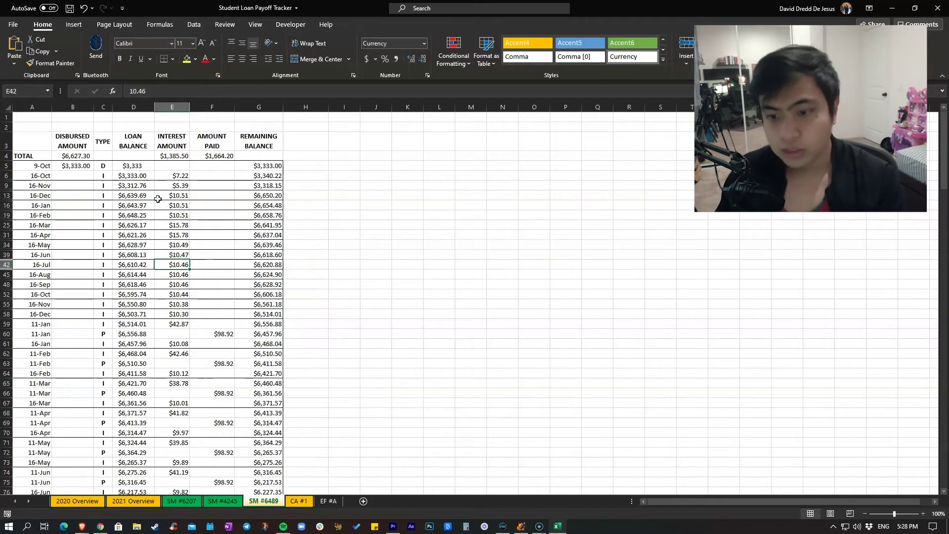
scroll(148, 372, down, 4)
scroll(144, 377, down, 2)
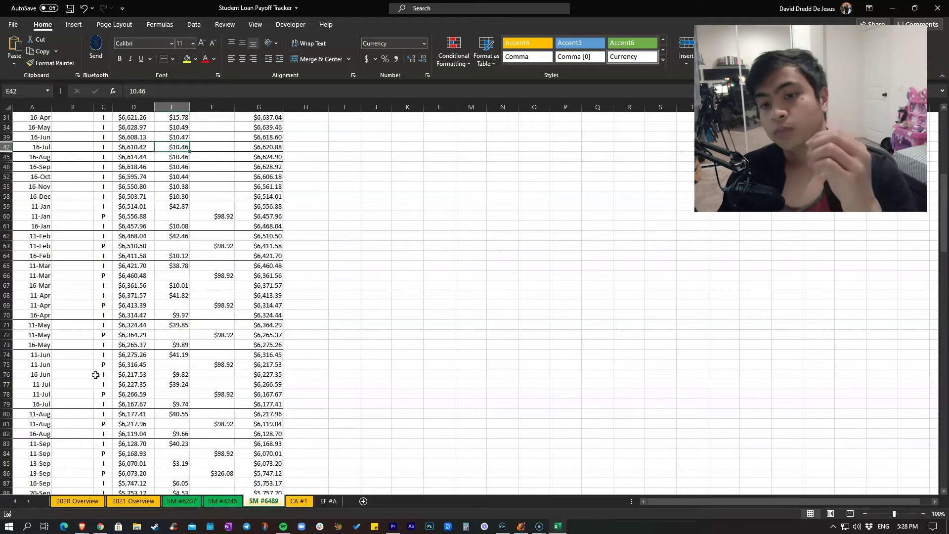
scroll(100, 370, up, 2)
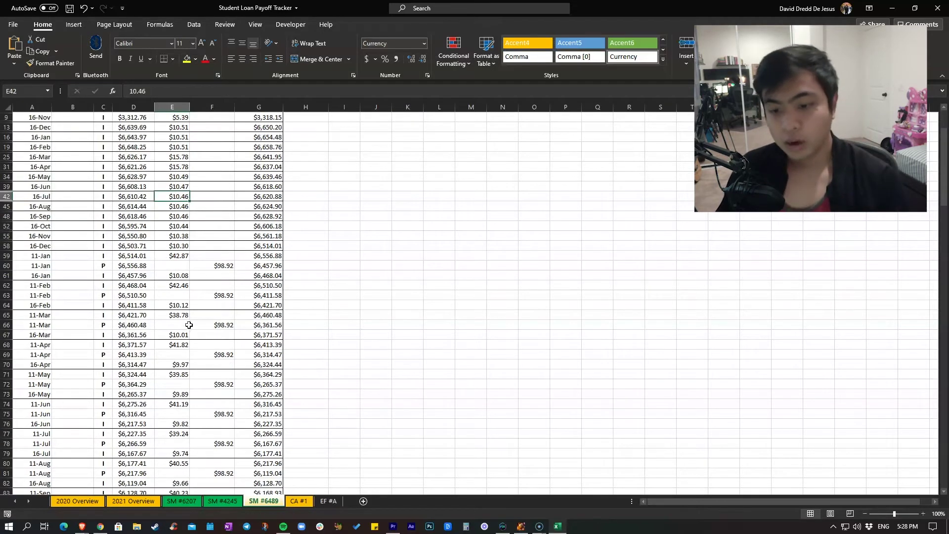
scroll(189, 325, down, 1)
scroll(191, 329, down, 1)
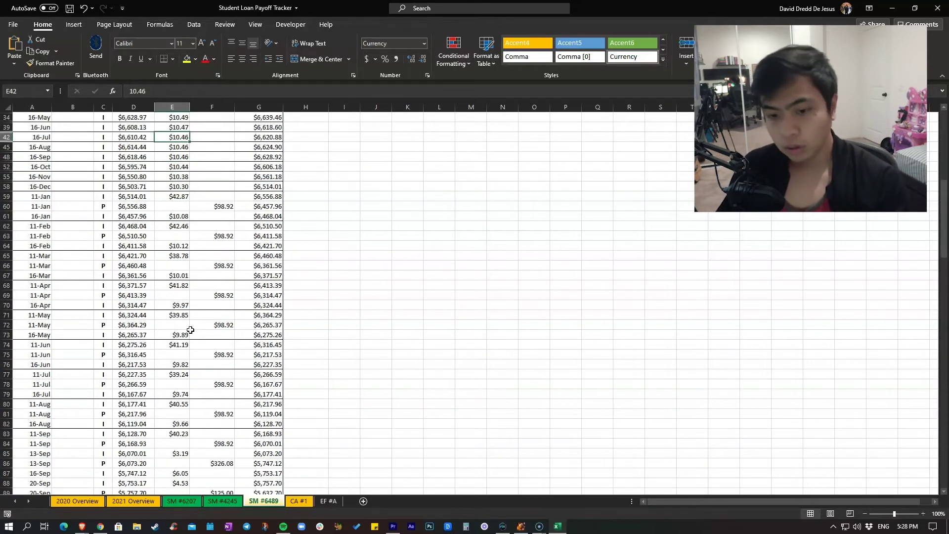
scroll(190, 329, down, 1)
scroll(181, 331, down, 2)
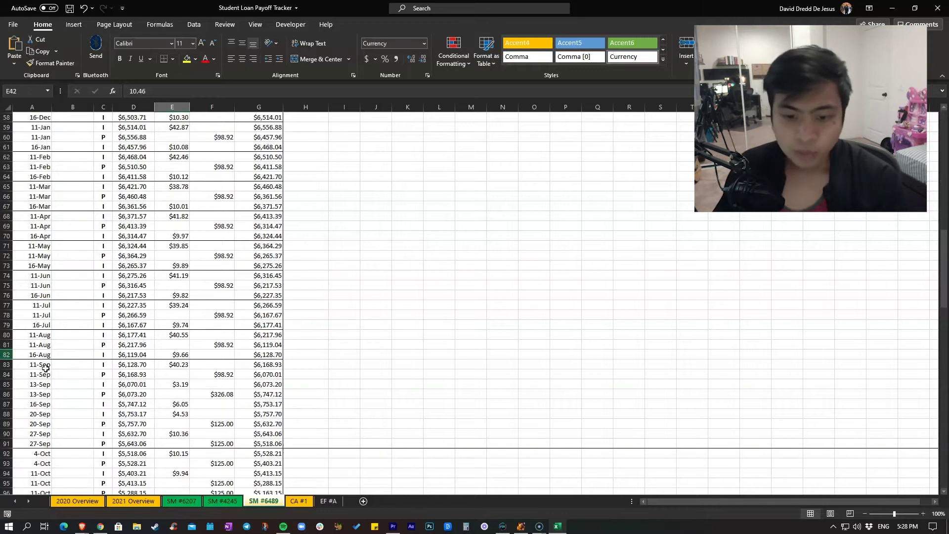
scroll(66, 343, down, 1)
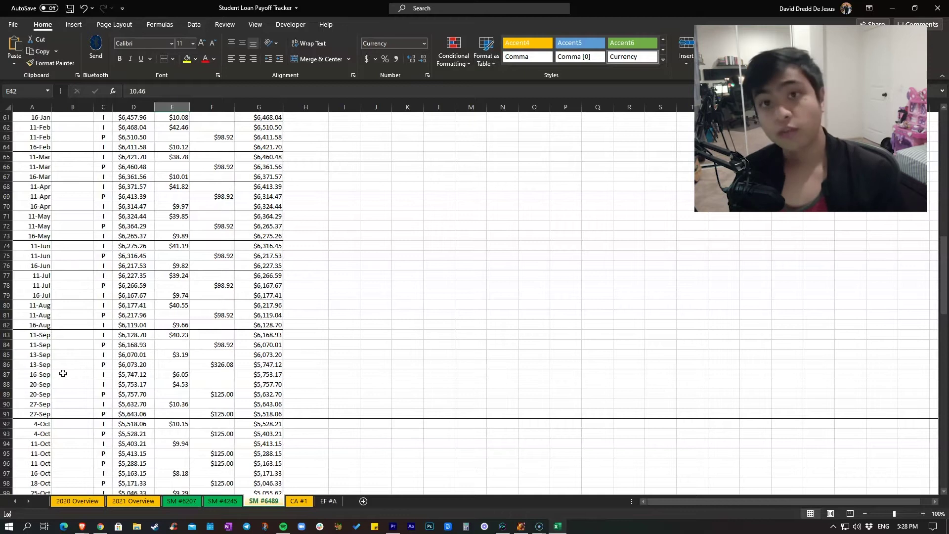
scroll(190, 362, down, 1)
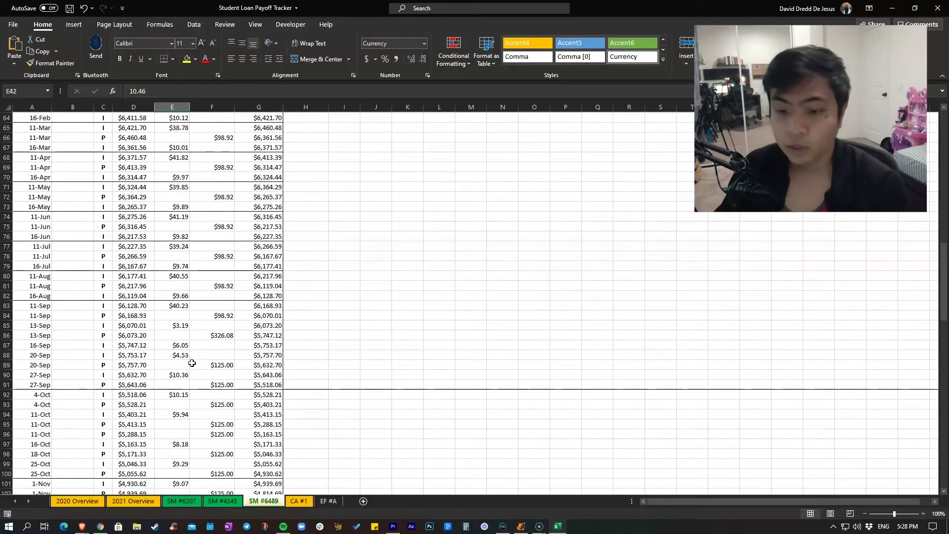
click(44, 336)
click(219, 334)
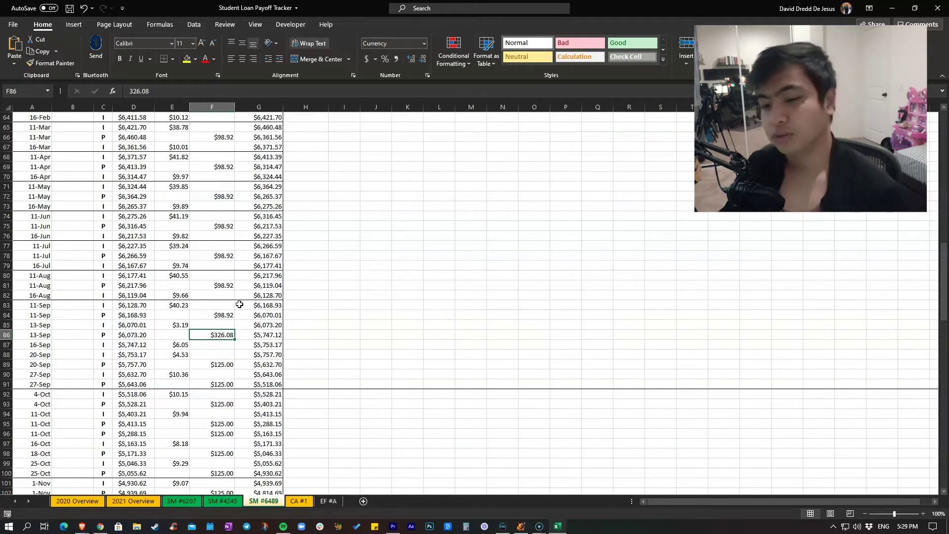
scroll(236, 305, down, 1)
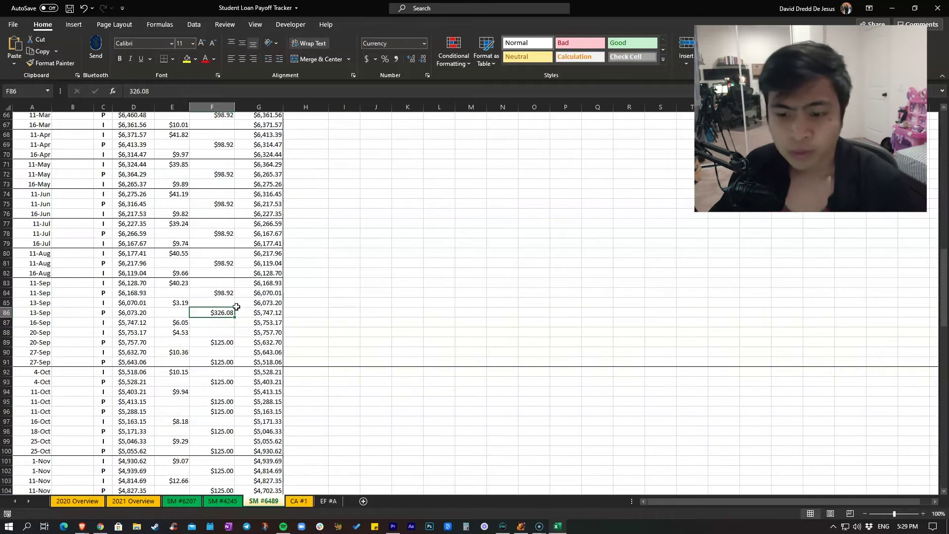
scroll(236, 306, down, 2)
- Check the fall 2020 payments: $125.00 on 20-Sep, 4-Oct, and $325.00 in F120
click(43, 305)
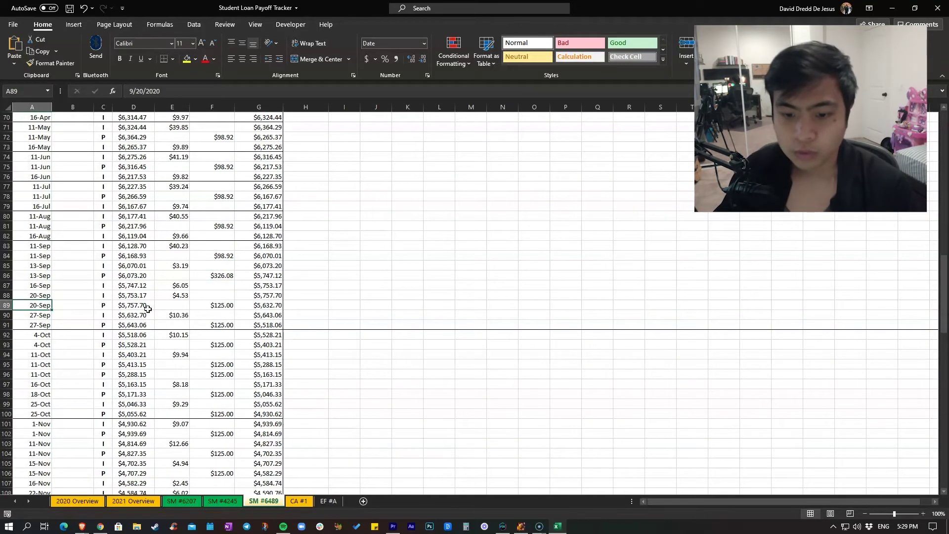
click(215, 305)
click(225, 324)
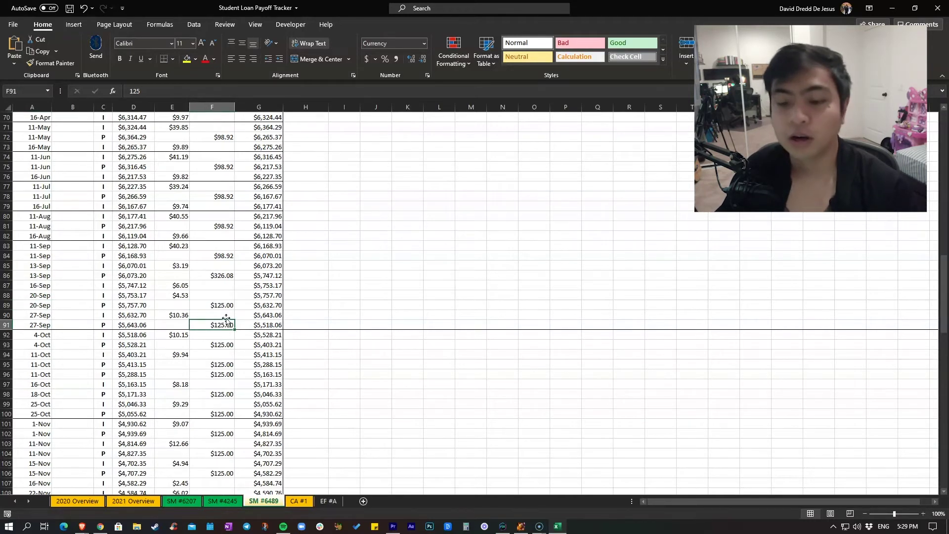
click(223, 345)
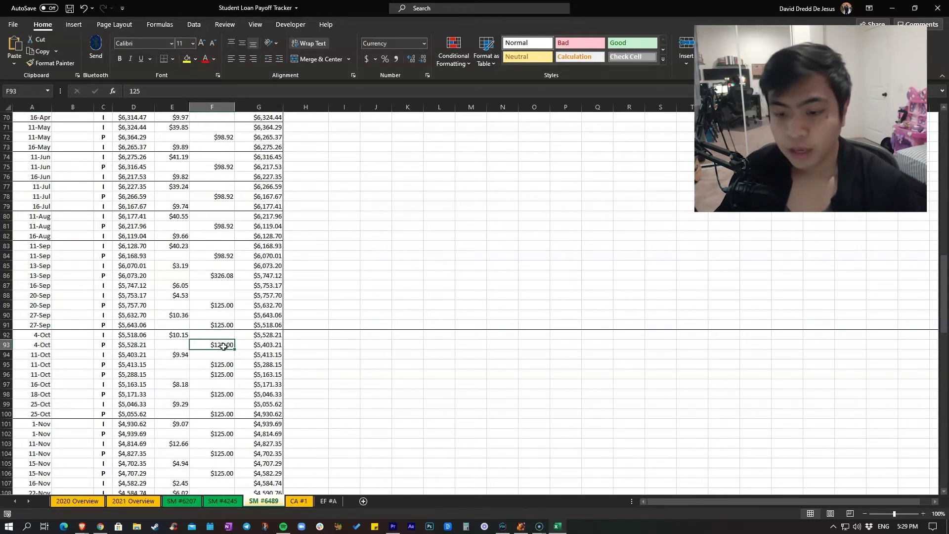
scroll(224, 345, down, 4)
scroll(222, 347, down, 4)
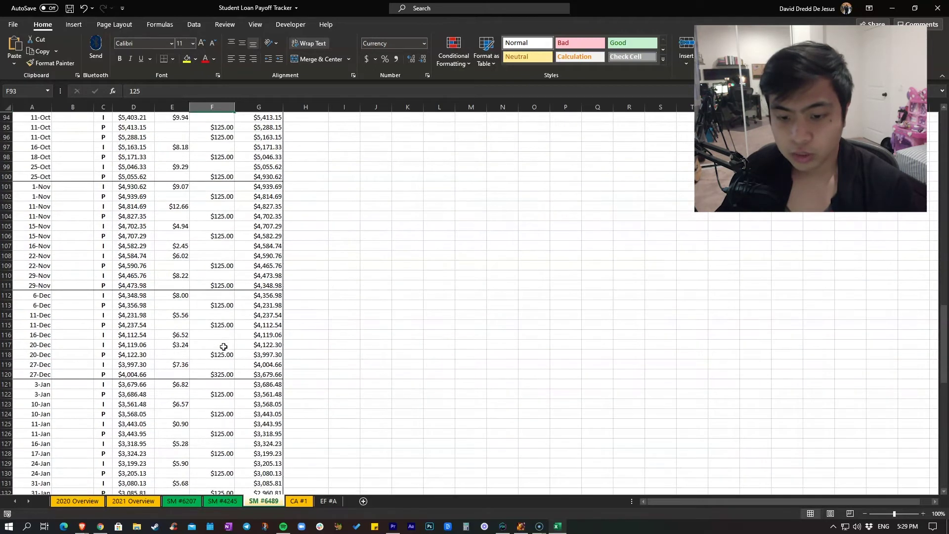
click(213, 373)
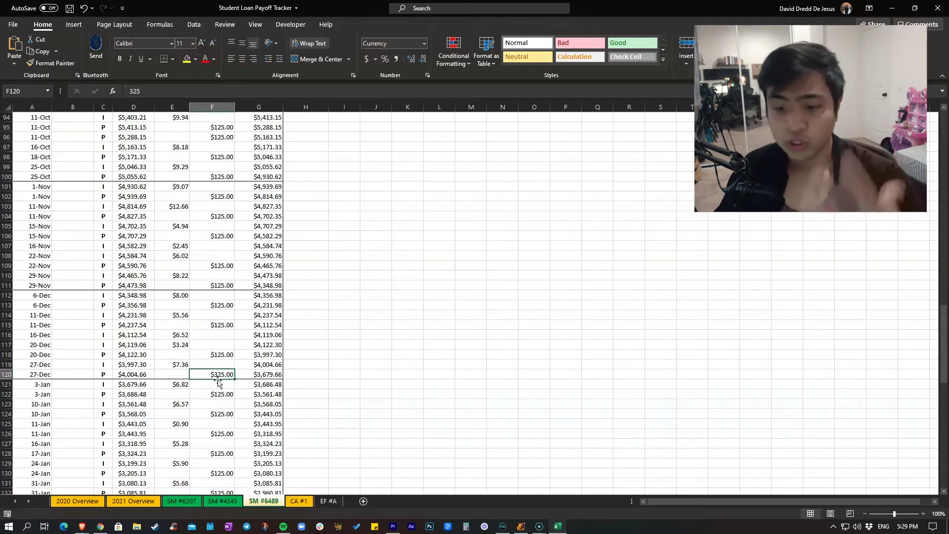
click(227, 367)
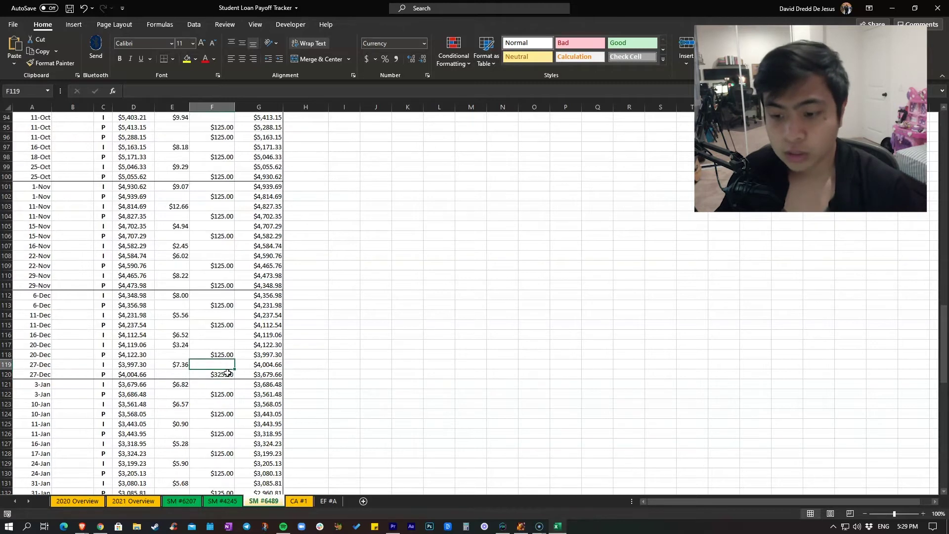
scroll(226, 373, down, 2)
scroll(210, 347, down, 2)
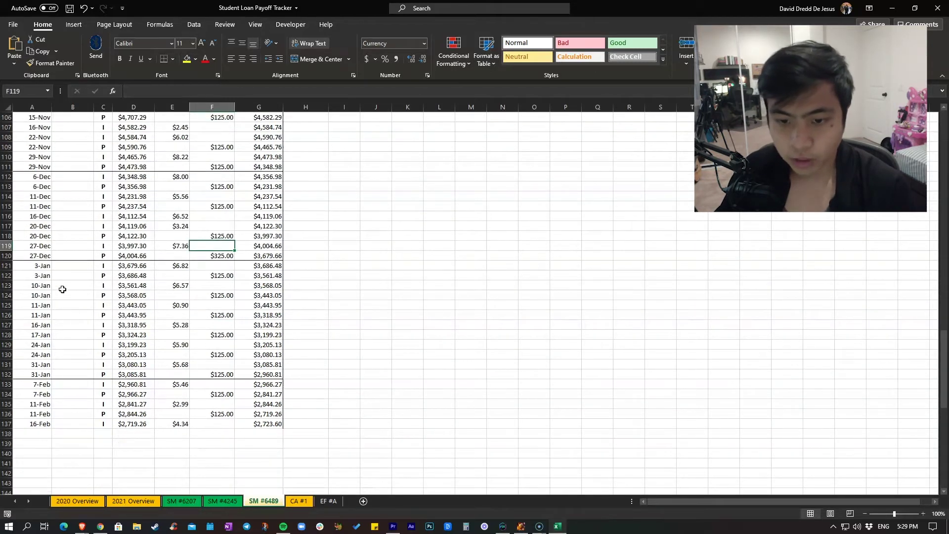
- Check the January payments and sum the February payments, then go to CA #1
drag(130, 270, 130, 279)
drag(223, 276, 220, 285)
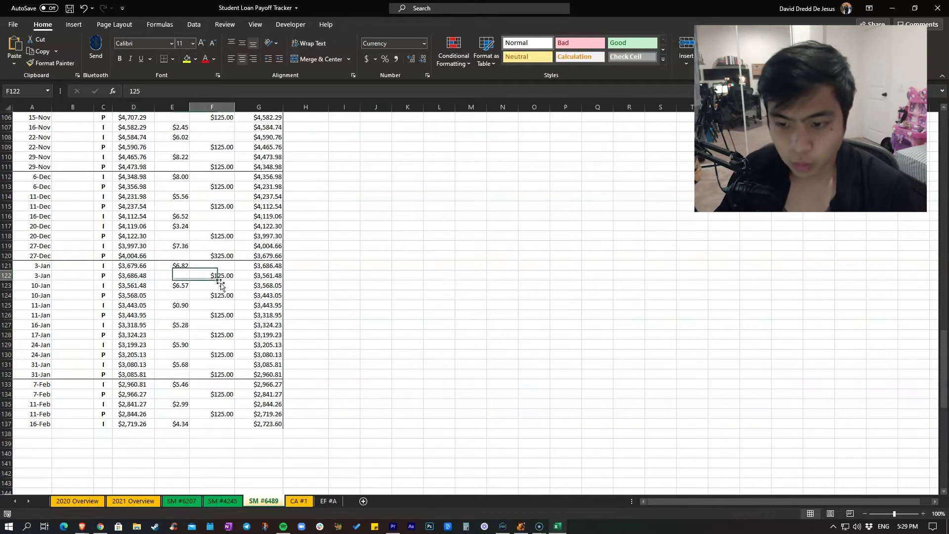
click(221, 295)
click(220, 315)
click(223, 334)
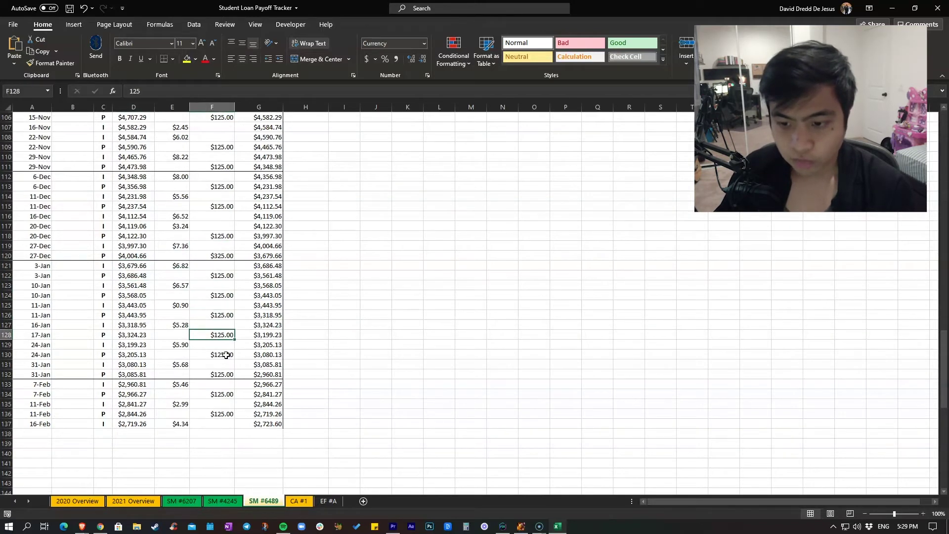
click(226, 355)
click(221, 375)
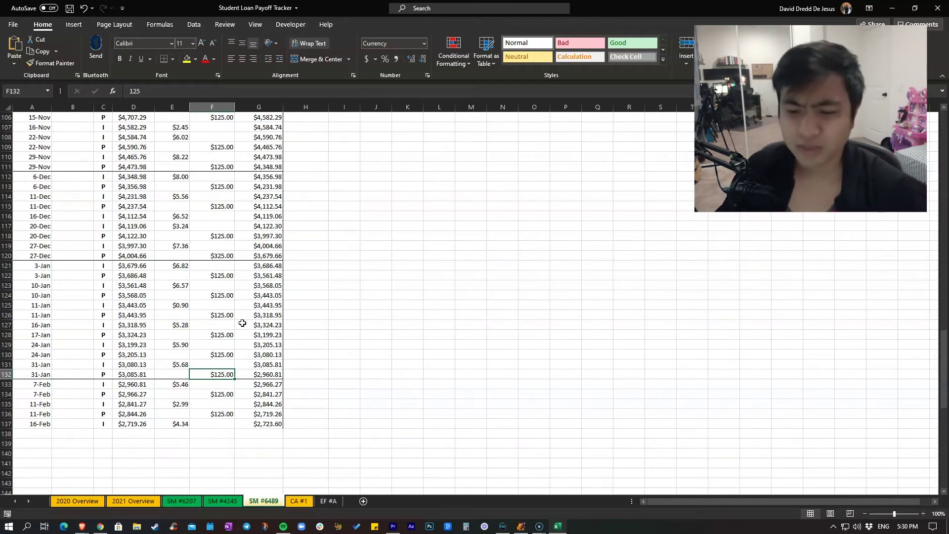
scroll(33, 349, down, 2)
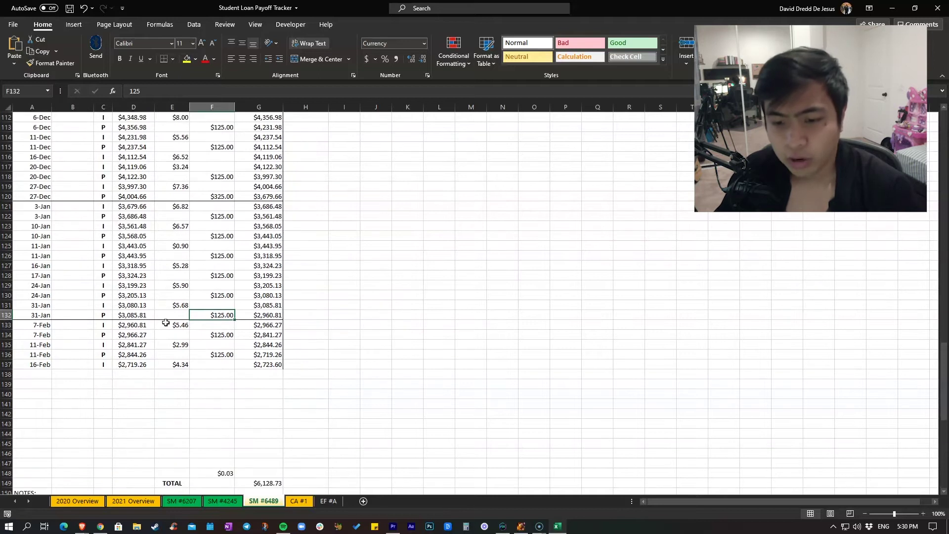
drag(217, 340, 216, 374)
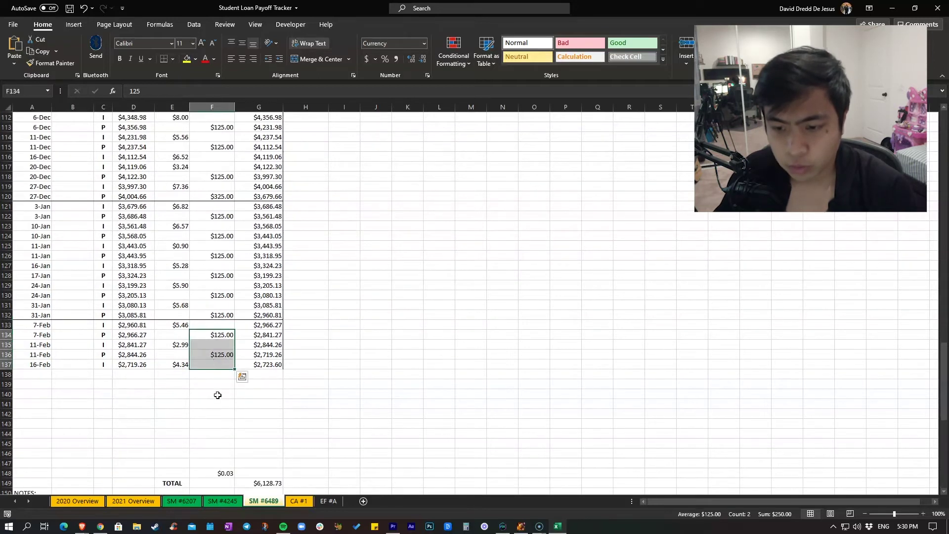
click(219, 398)
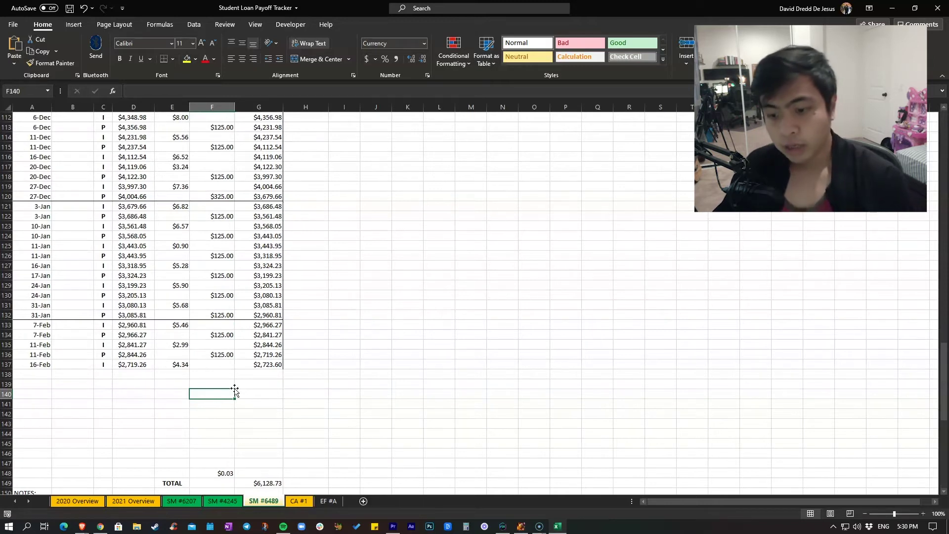
scroll(224, 394, up, 11)
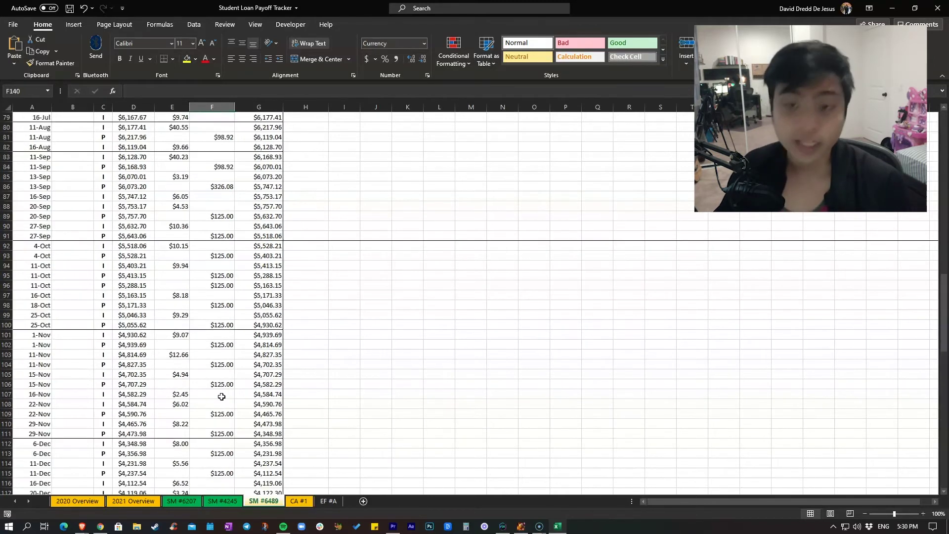
scroll(221, 396, up, 4)
click(298, 501)
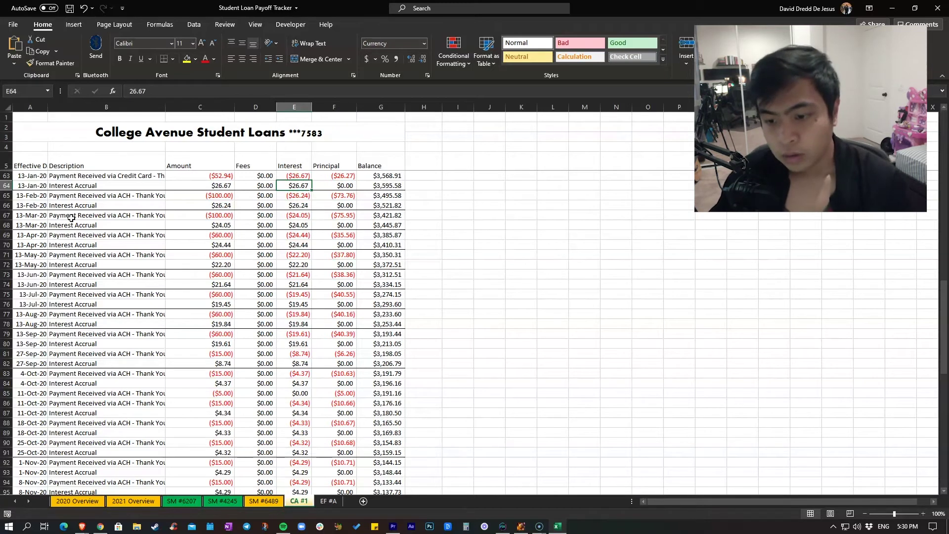
scroll(322, 324, down, 4)
scroll(322, 325, down, 4)
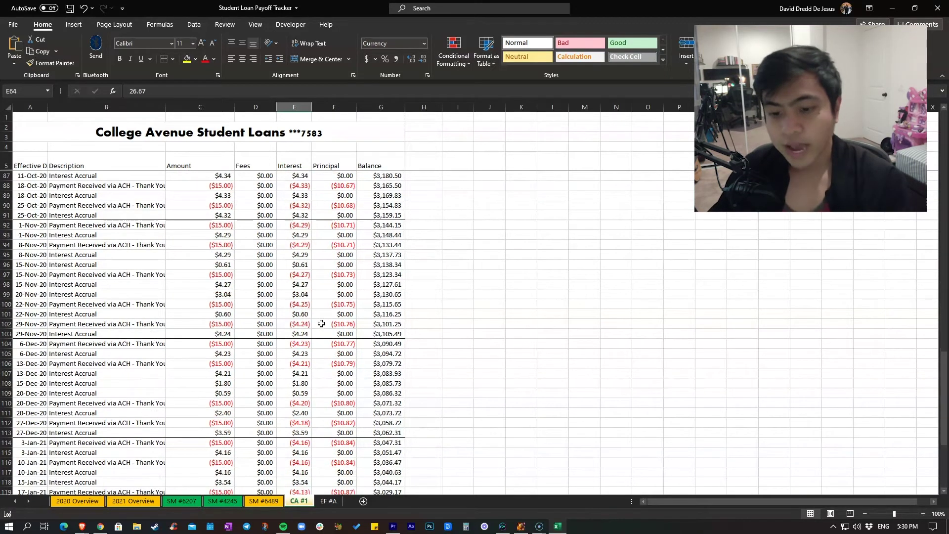
scroll(322, 324, down, 6)
scroll(312, 296, down, 2)
scroll(293, 249, down, 1)
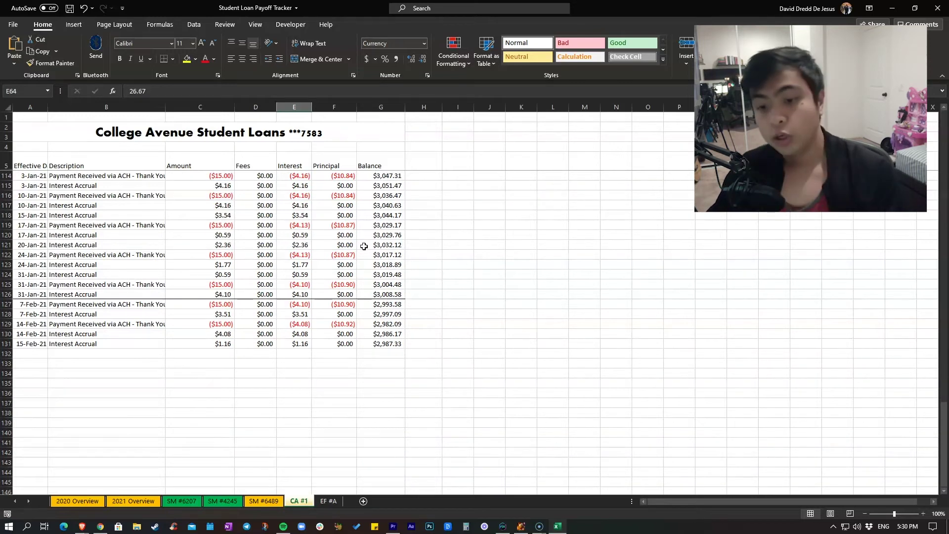
- Scroll to CA #1's final 15-Feb-21 entry ($2,987.33), then go to the EF #A sheet
click(328, 501)
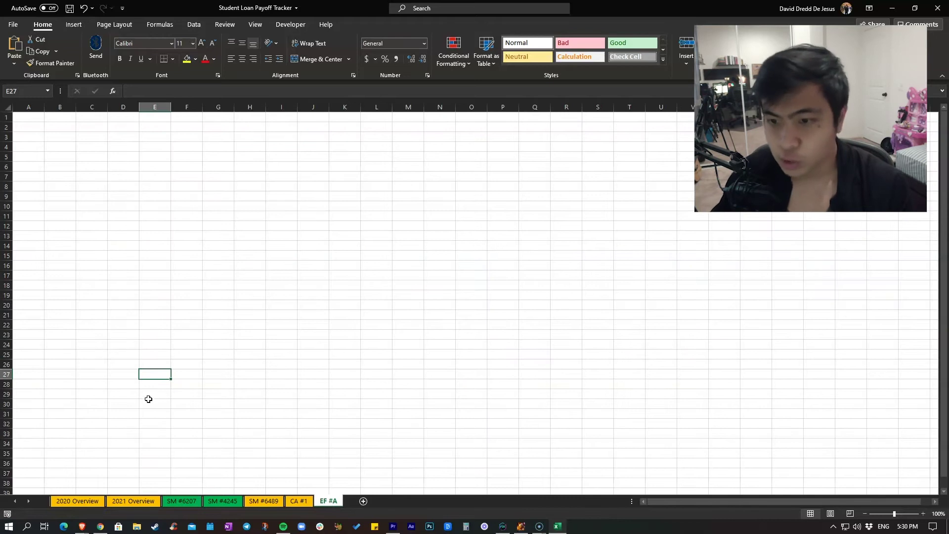
- Select cells, including B2, on the blank EF #A sheet, then go to 2020 Overview
click(175, 341)
click(59, 132)
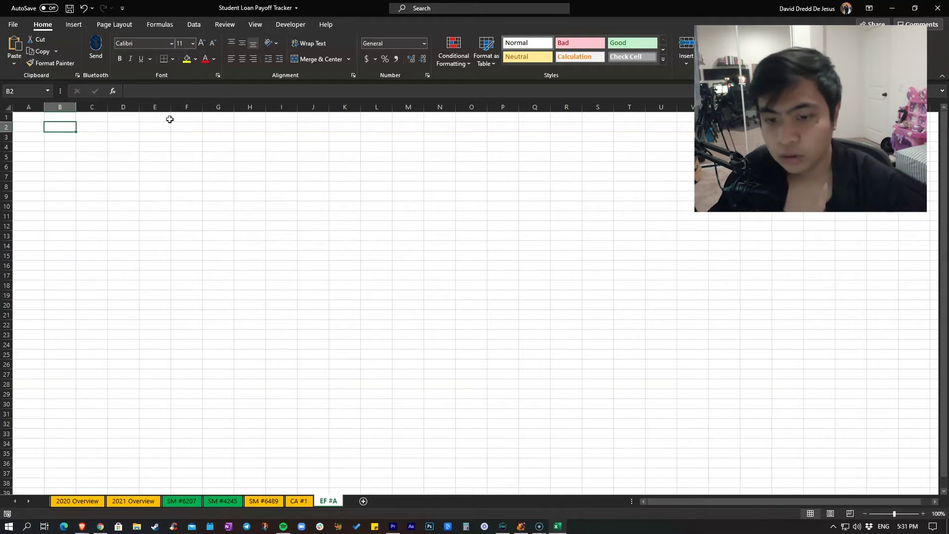
click(81, 500)
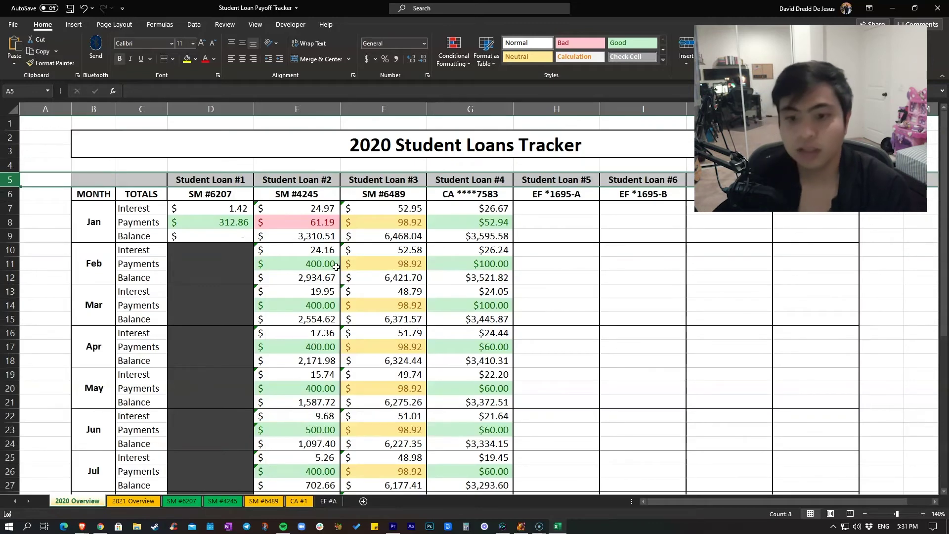
click(44, 151)
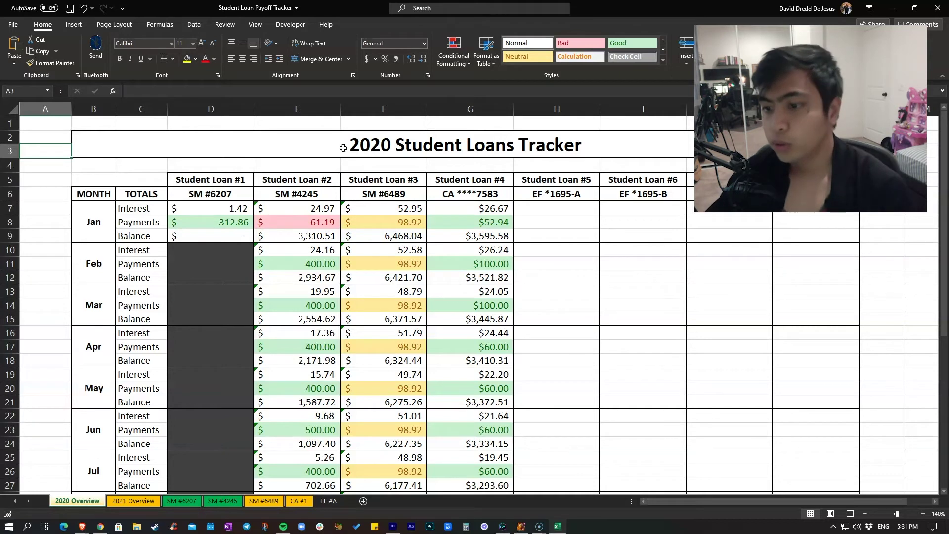
drag(545, 194, 803, 267)
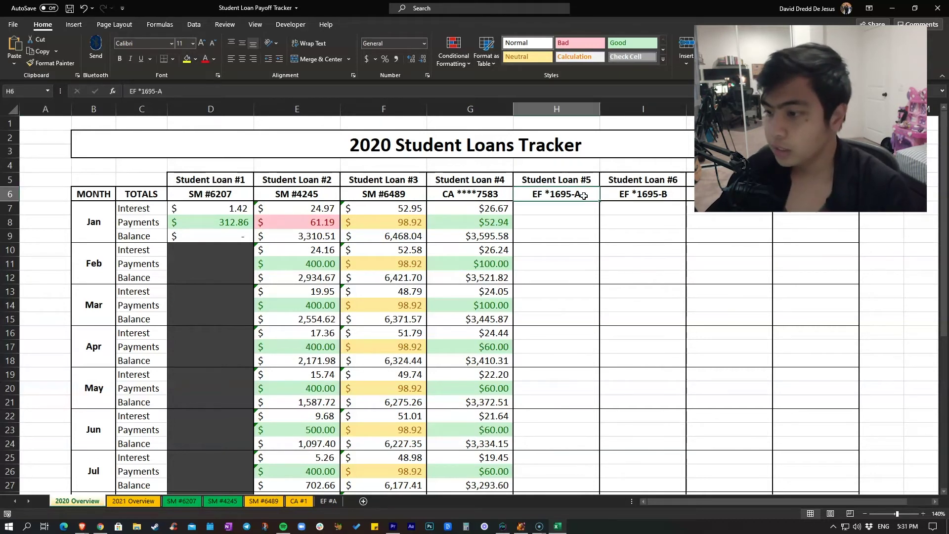
click(783, 233)
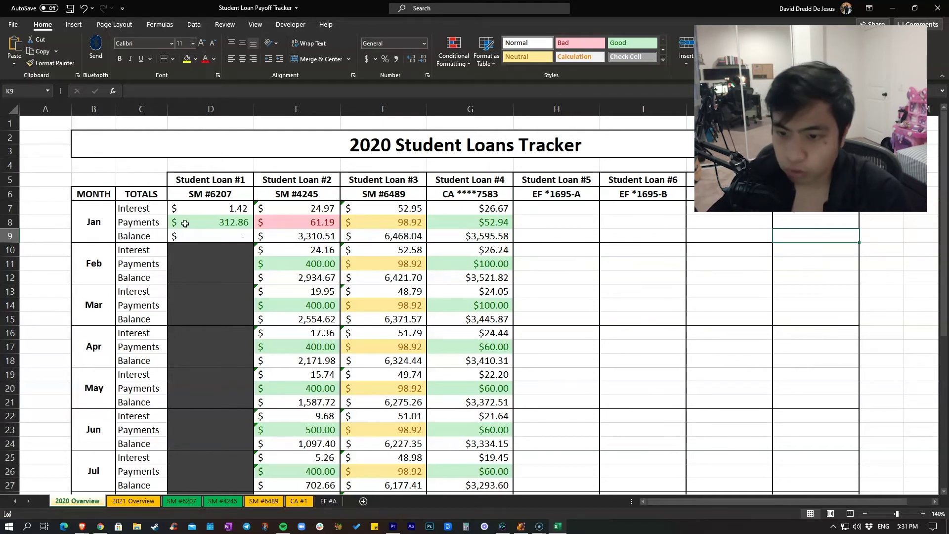
scroll(231, 226, down, 3)
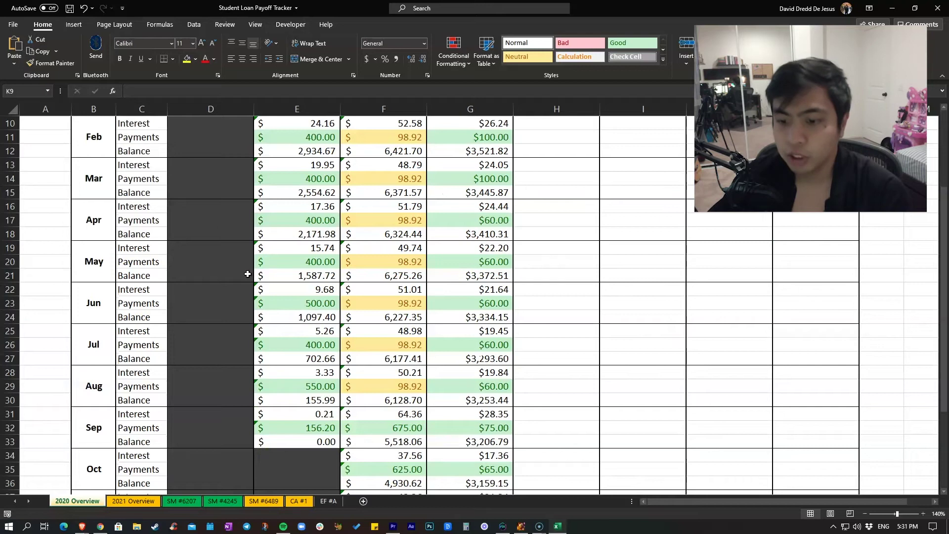
scroll(246, 273, up, 3)
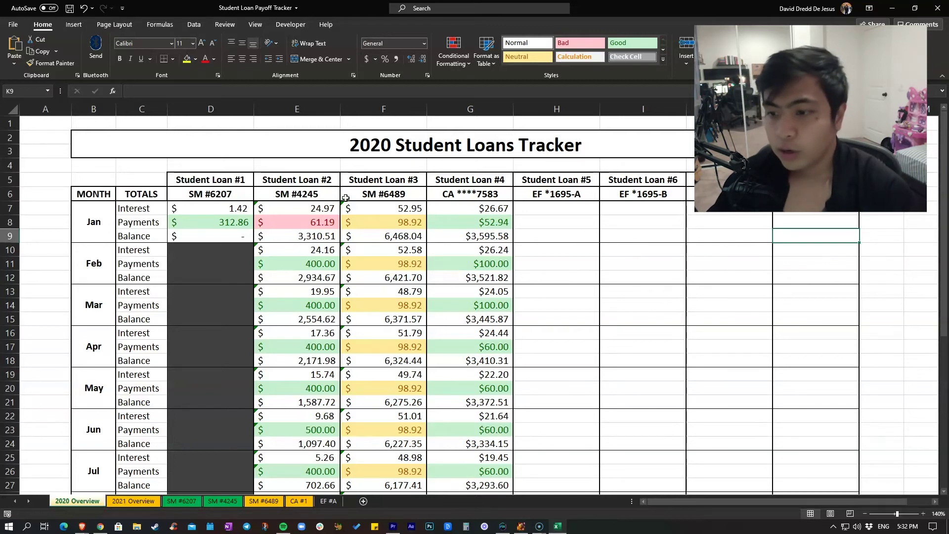
scroll(296, 194, down, 1)
scroll(334, 163, up, 1)
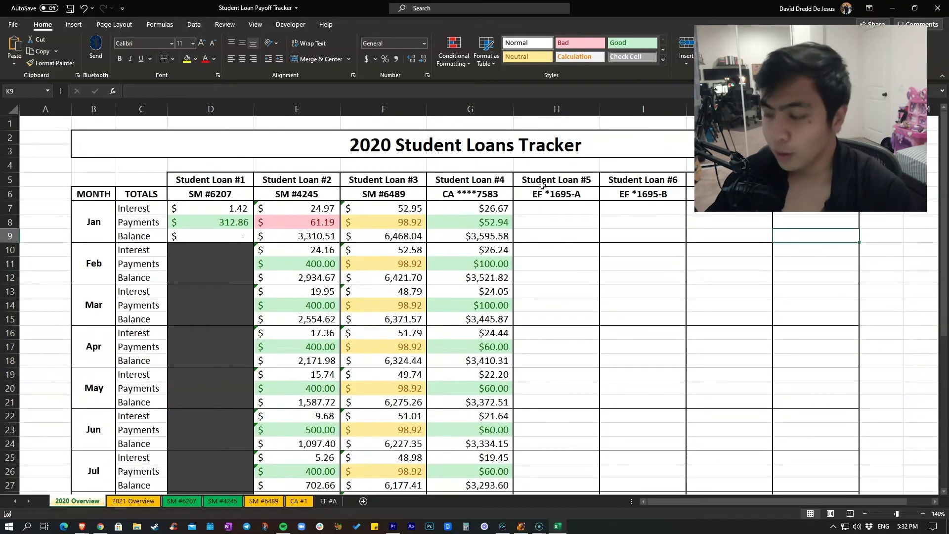
click(321, 223)
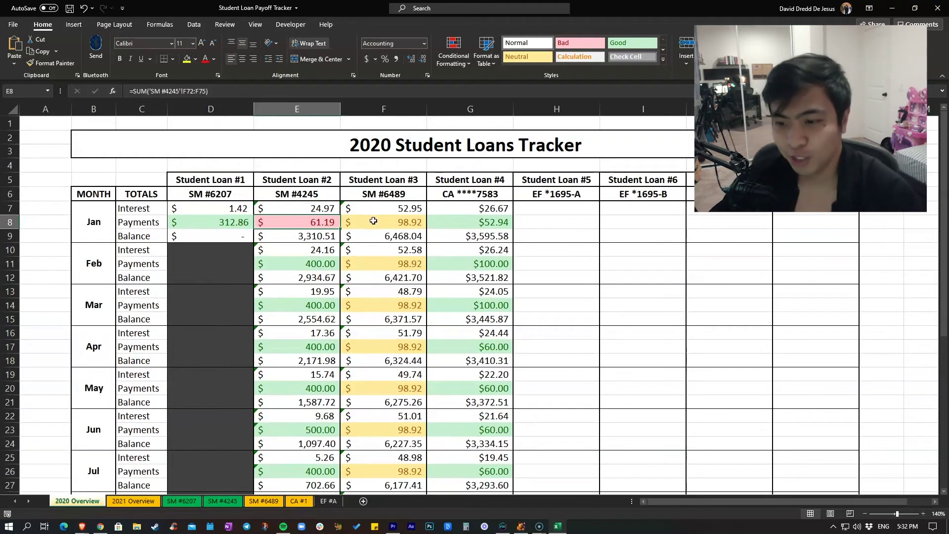
click(317, 264)
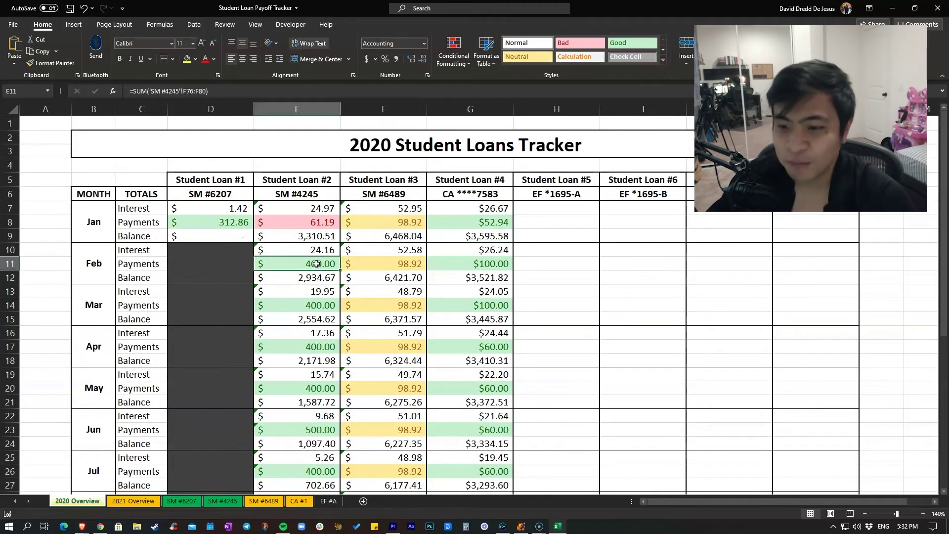
click(317, 223)
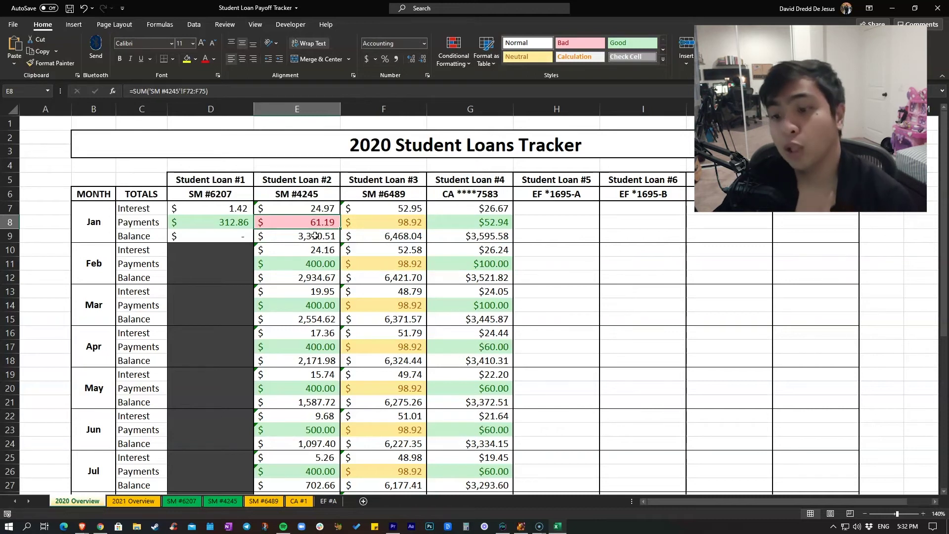
click(303, 264)
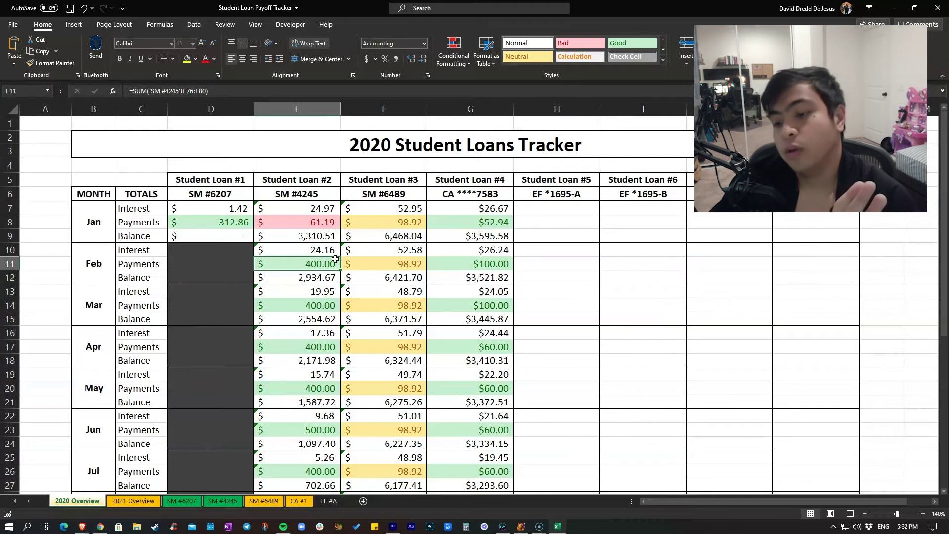
click(379, 223)
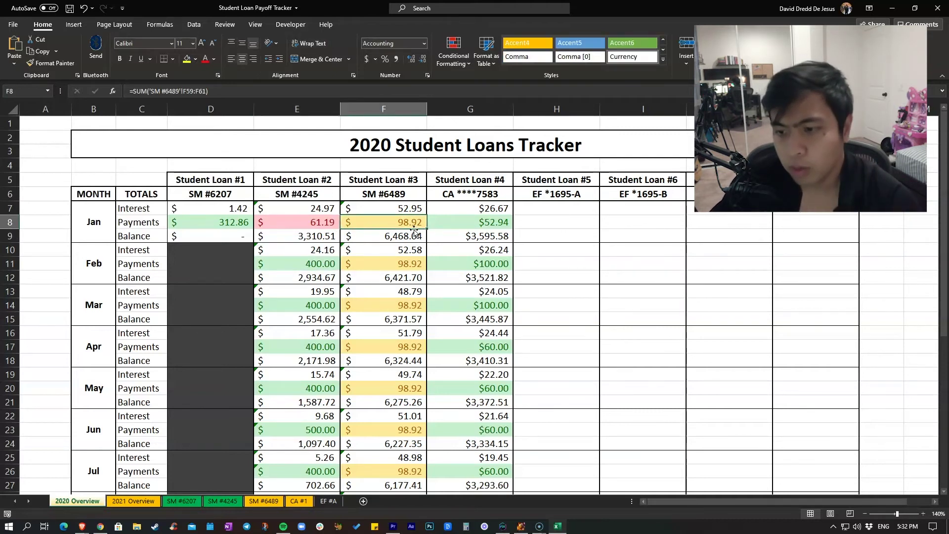
scroll(412, 244, down, 2)
scroll(400, 277, down, 1)
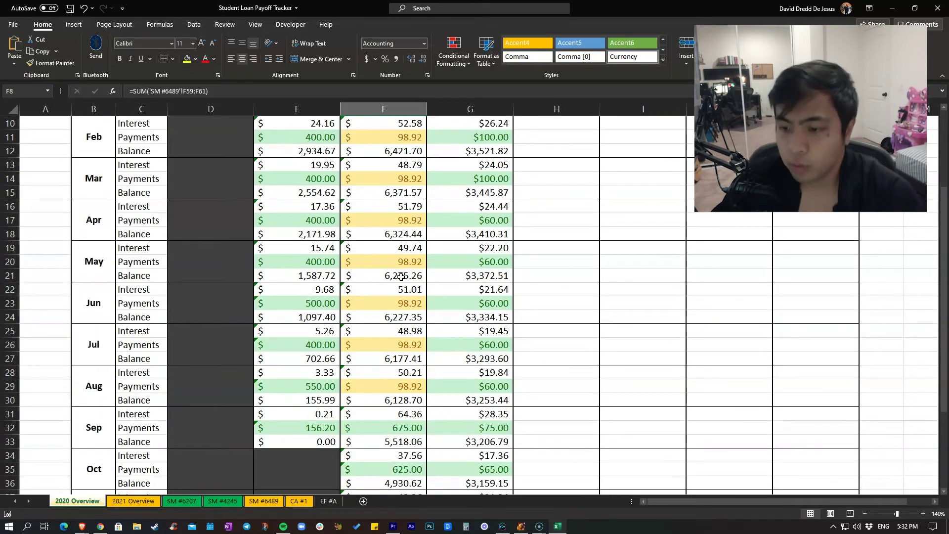
scroll(400, 277, up, 3)
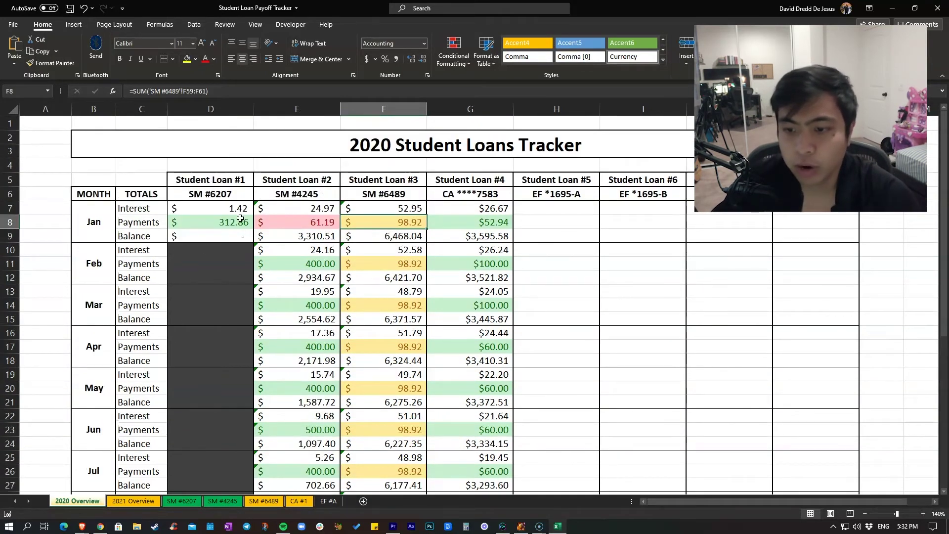
scroll(315, 193, down, 2)
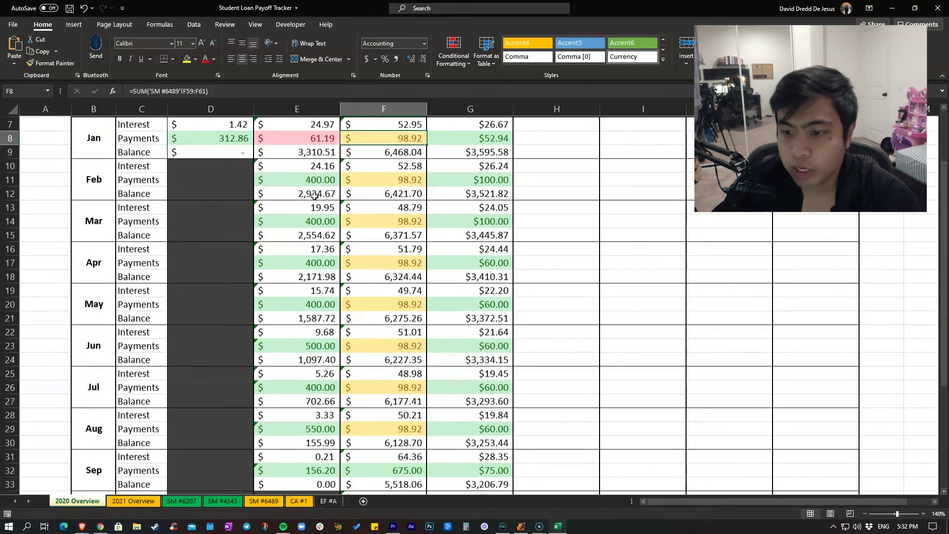
scroll(314, 196, down, 2)
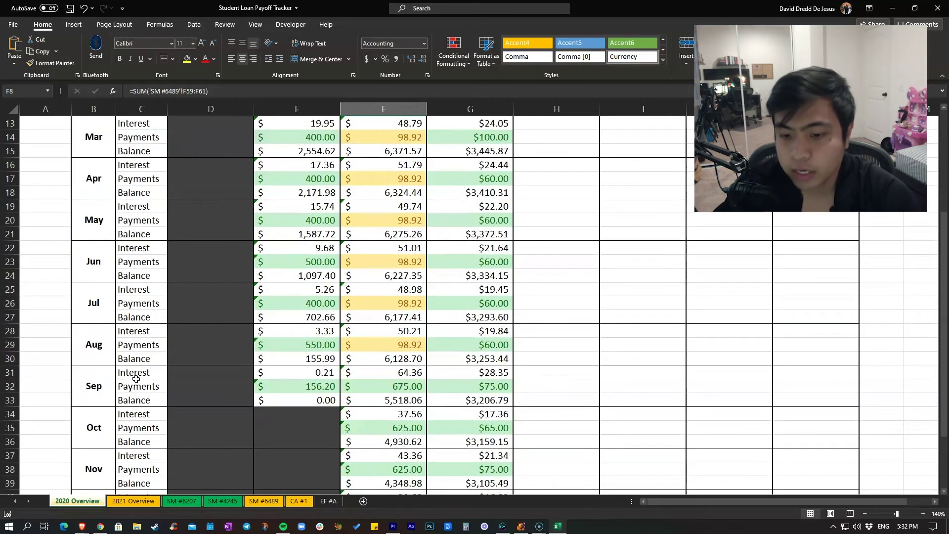
click(319, 387)
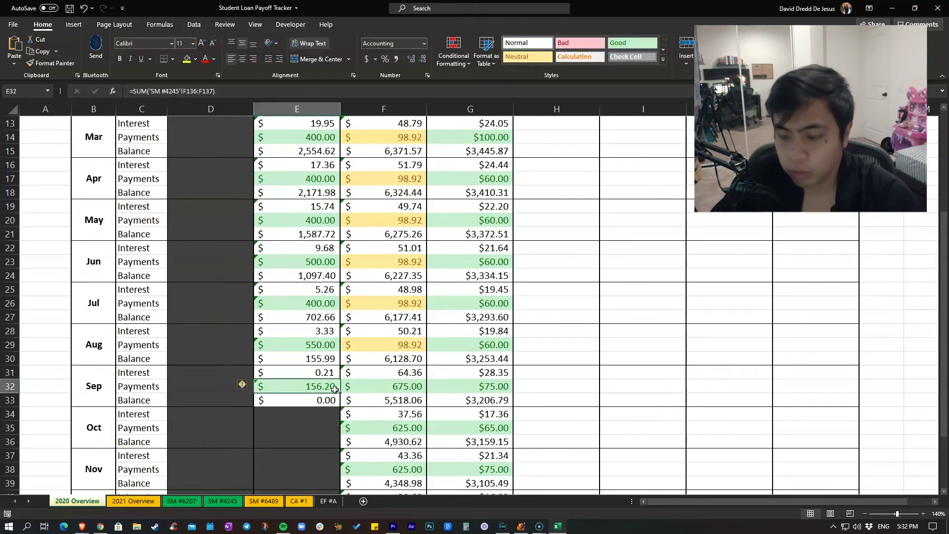
scroll(318, 371, up, 1)
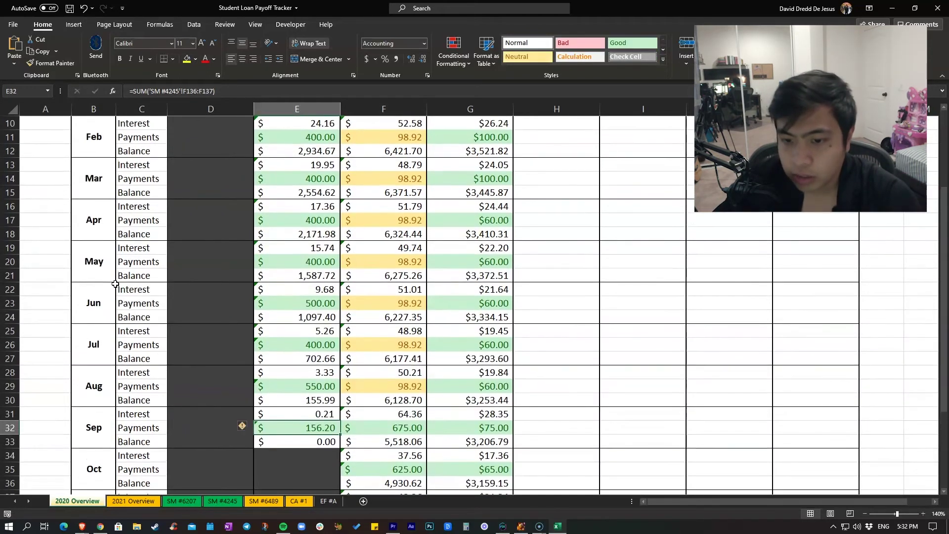
click(327, 251)
click(328, 292)
click(322, 331)
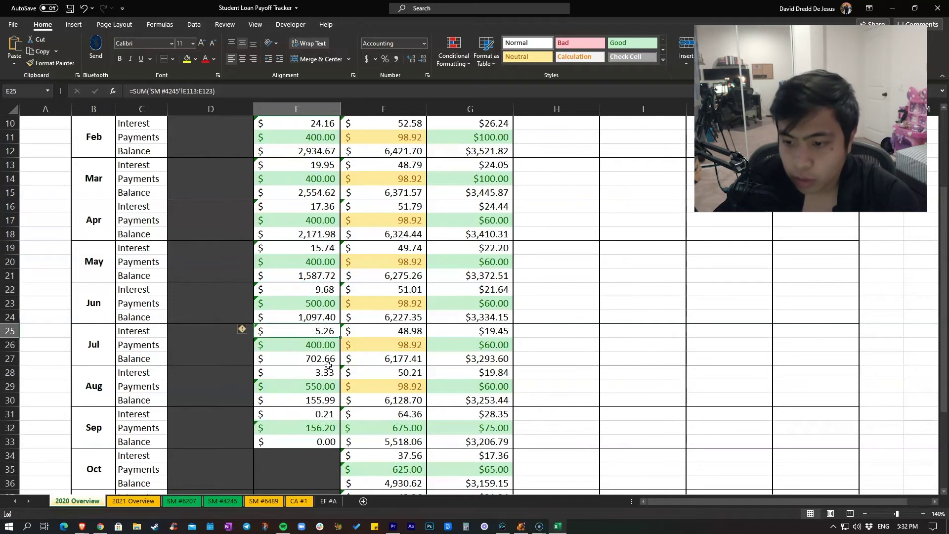
click(327, 369)
scroll(320, 222, up, 3)
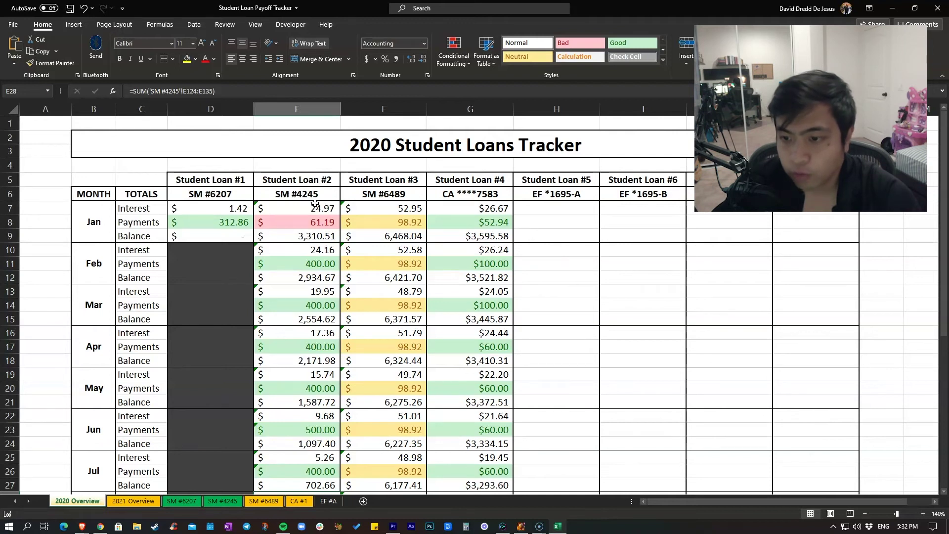
click(316, 209)
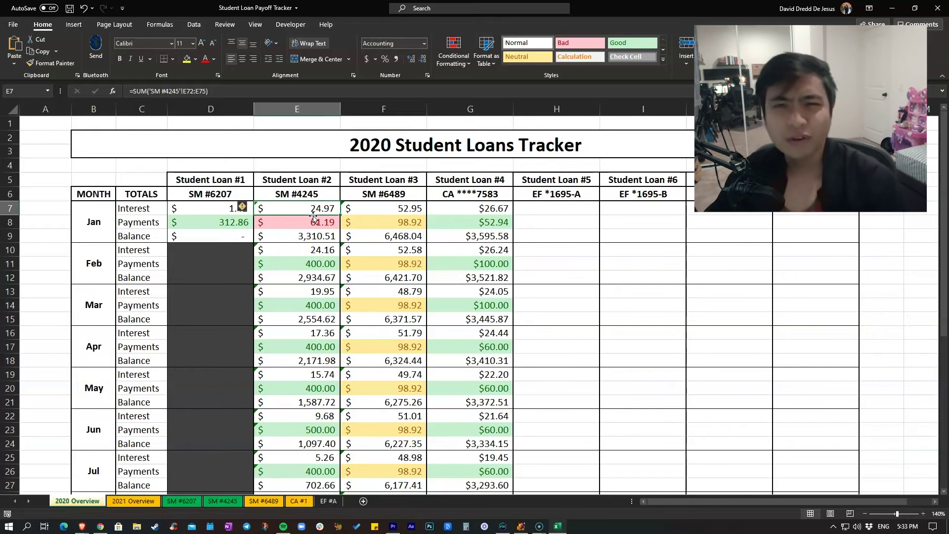
click(328, 250)
click(320, 292)
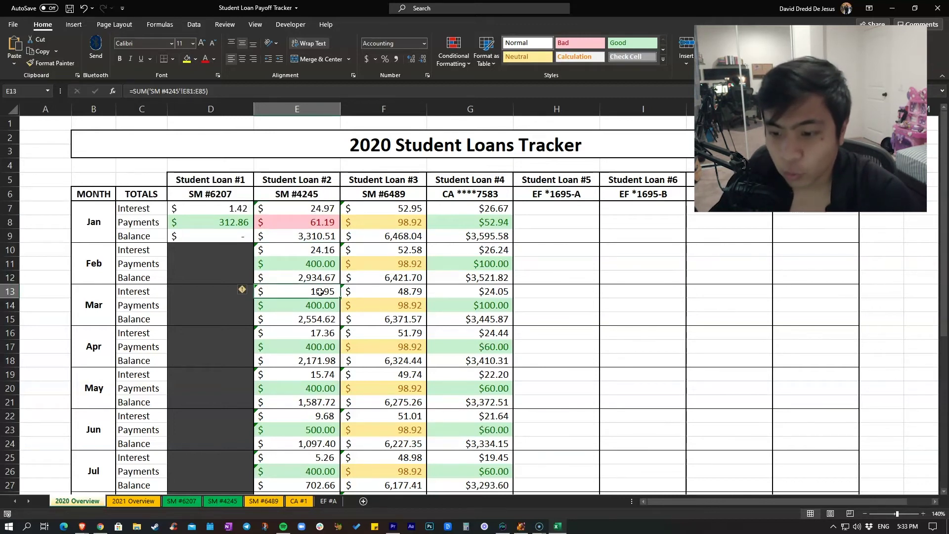
click(317, 332)
scroll(327, 330, down, 1)
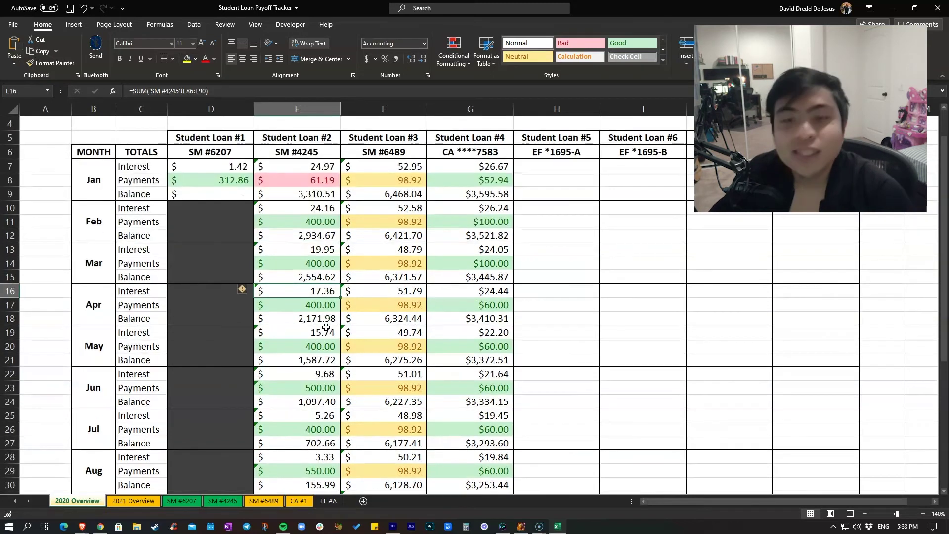
scroll(327, 327, up, 1)
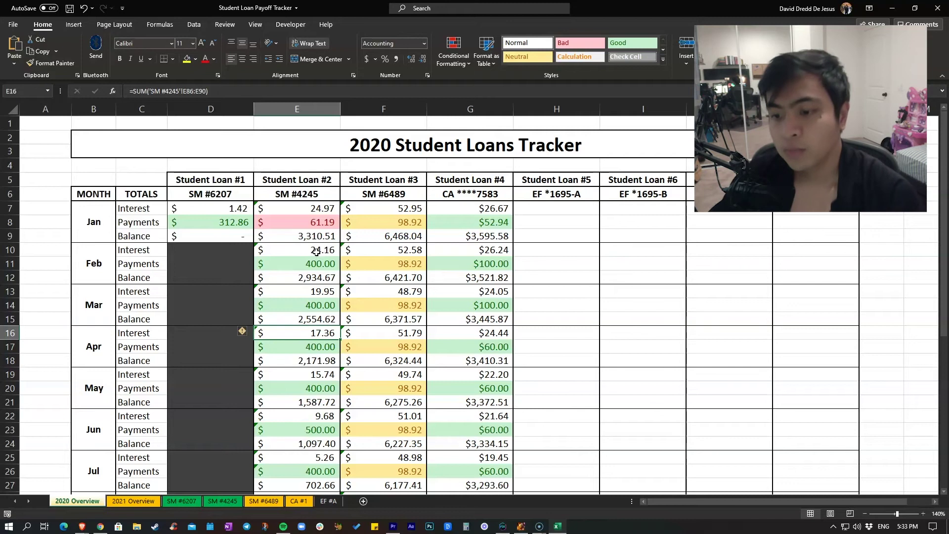
click(315, 252)
click(320, 208)
click(316, 249)
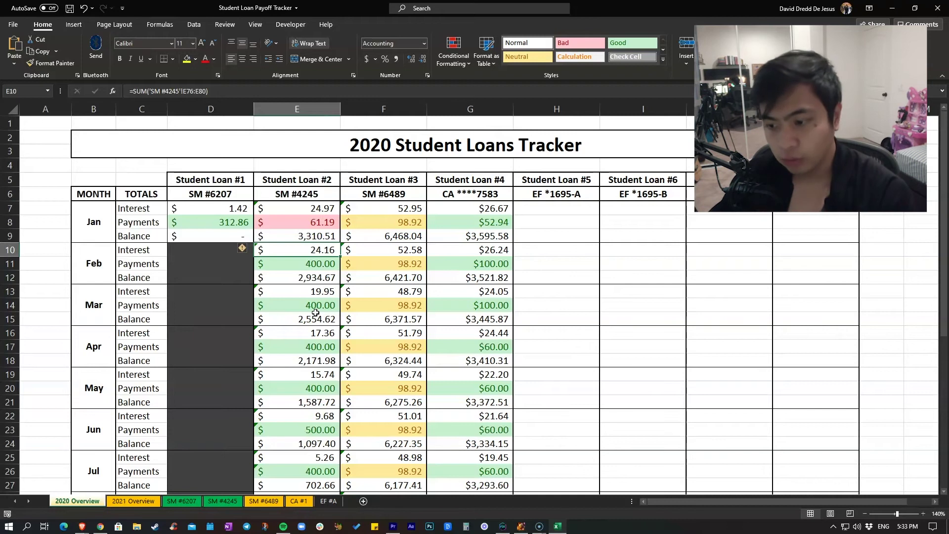
scroll(315, 313, down, 2)
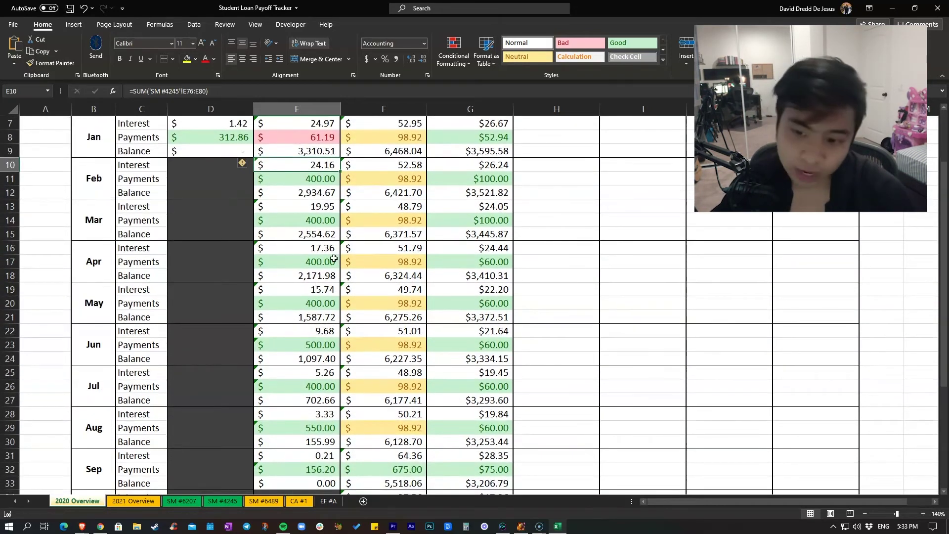
click(315, 291)
click(328, 332)
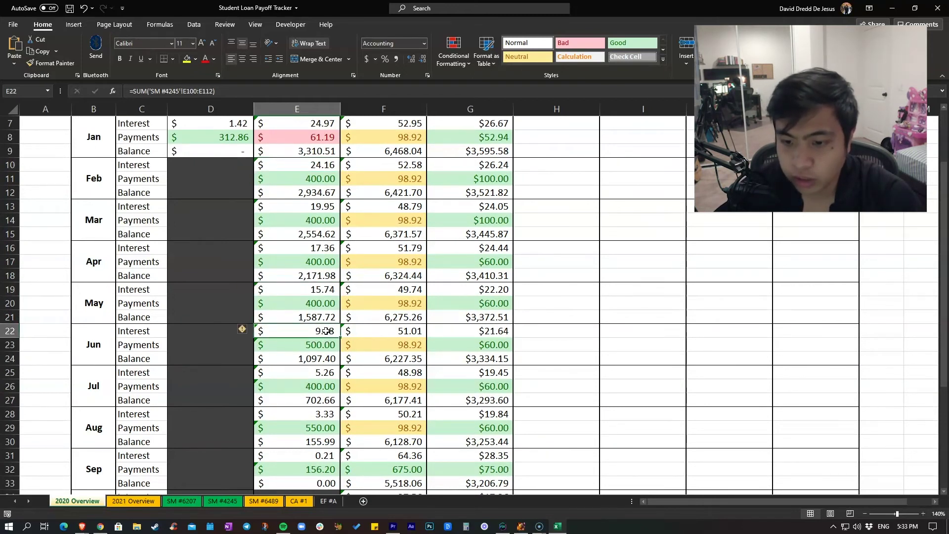
scroll(296, 341, up, 2)
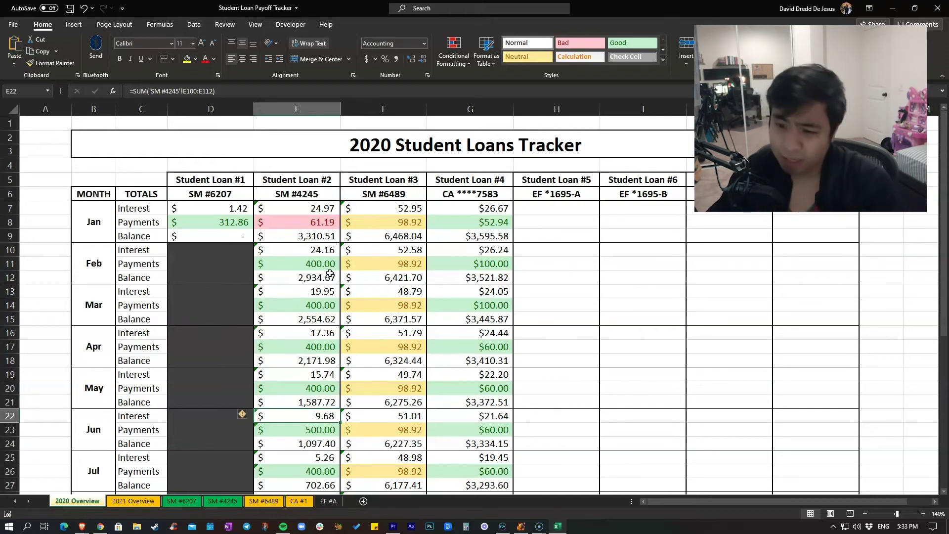
scroll(321, 334, down, 4)
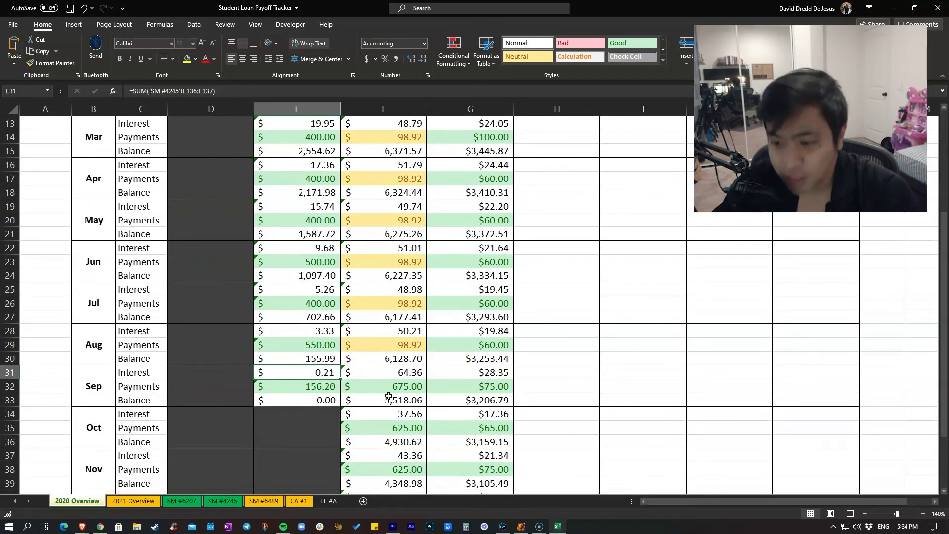
scroll(356, 386, up, 4)
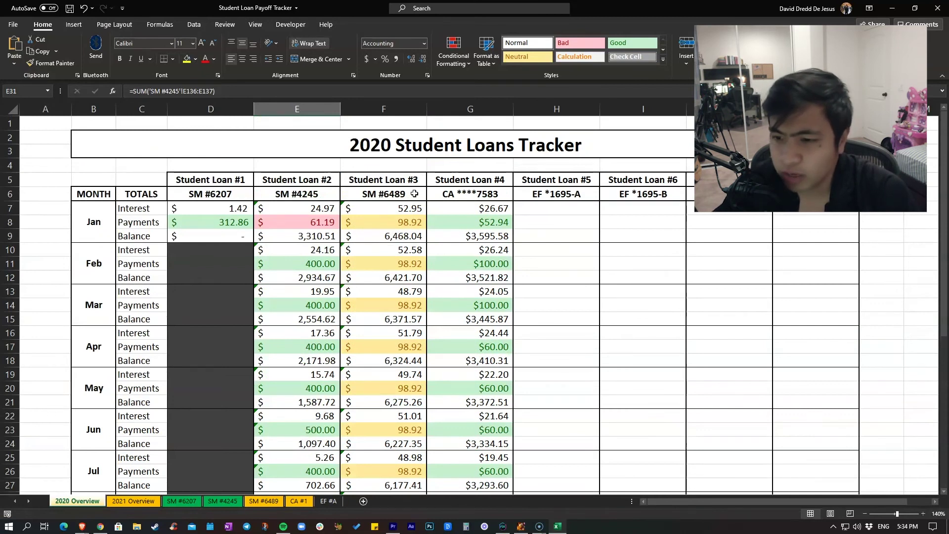
click(404, 182)
scroll(406, 270, down, 2)
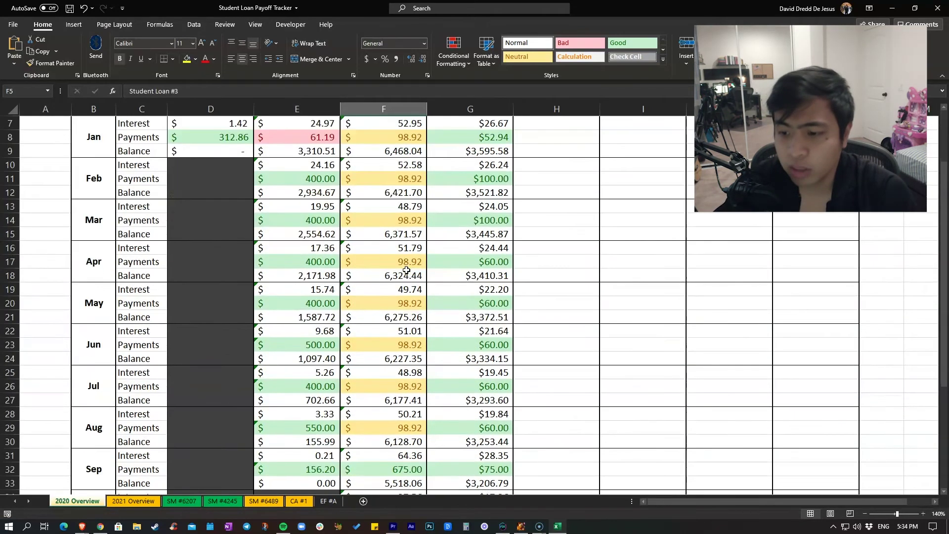
scroll(405, 271, down, 2)
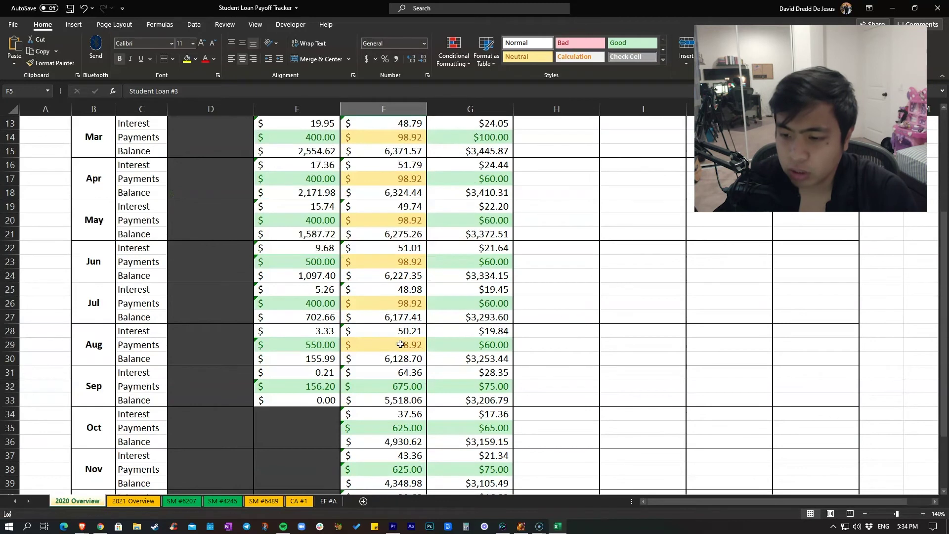
click(399, 346)
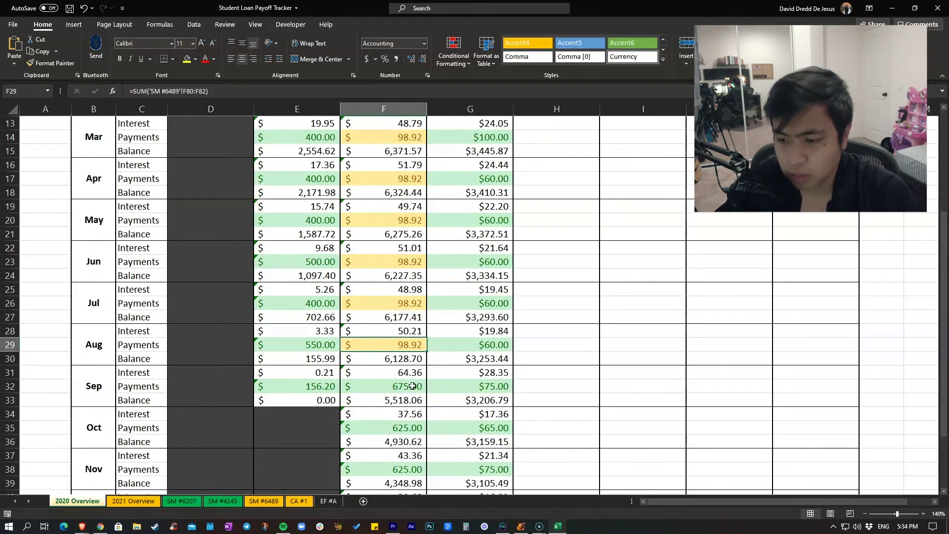
scroll(413, 386, down, 1)
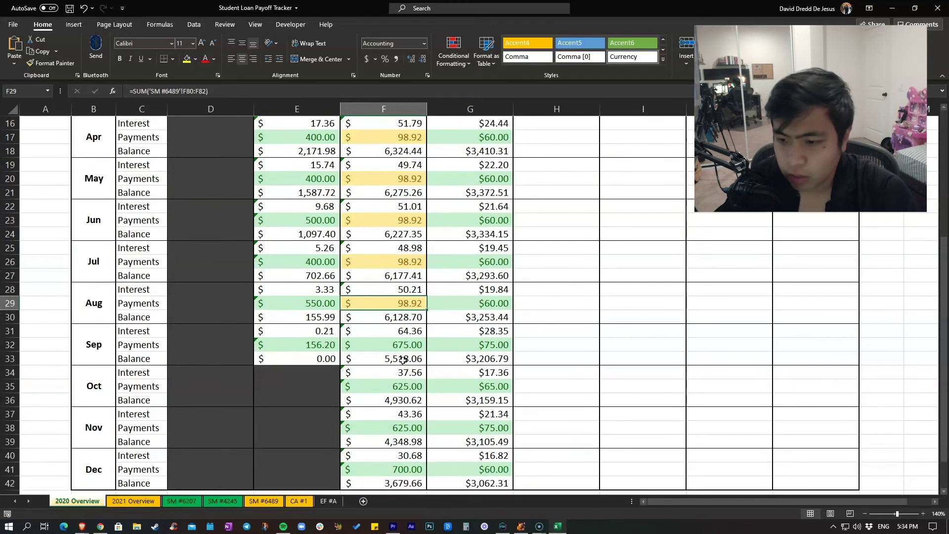
click(405, 359)
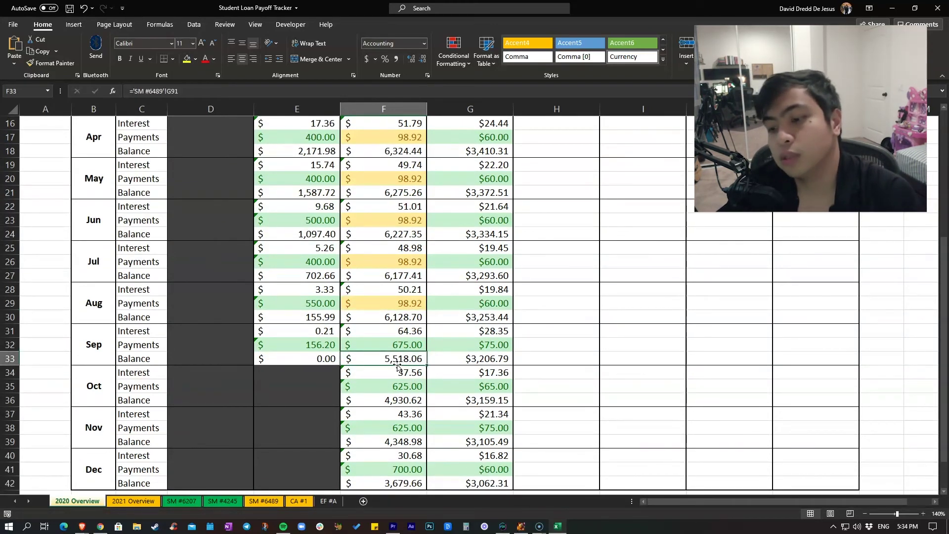
click(262, 502)
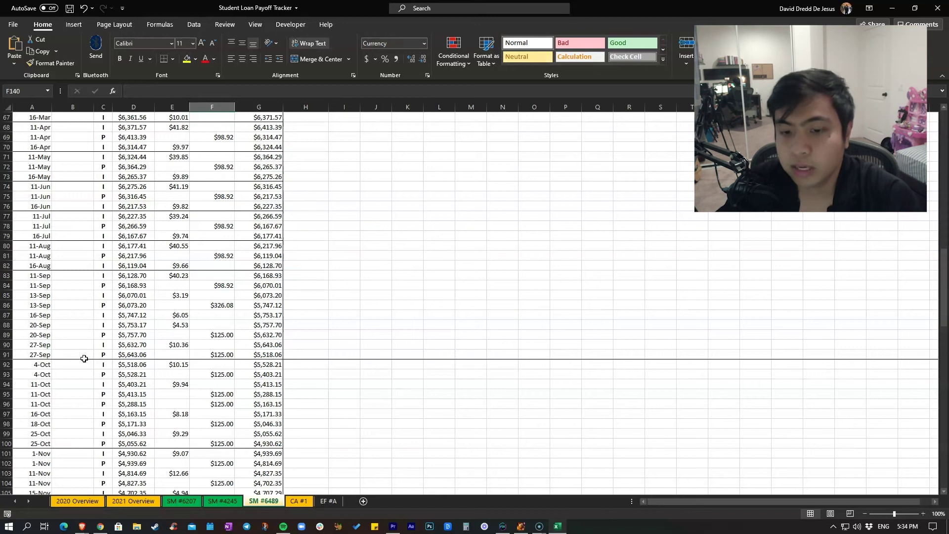
- Inspect the 27-Sep balance formula and date in SM #6489, then return to 2020 Overview
click(261, 356)
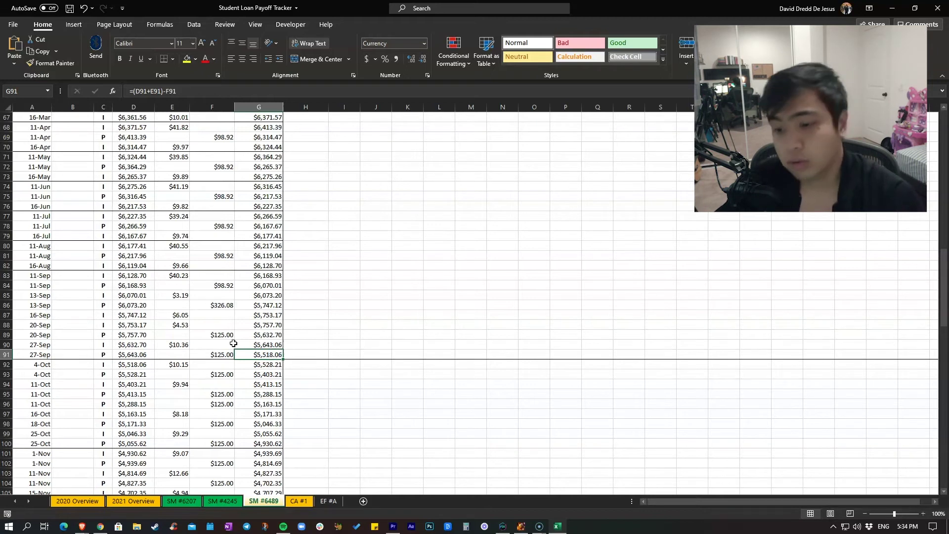
click(41, 355)
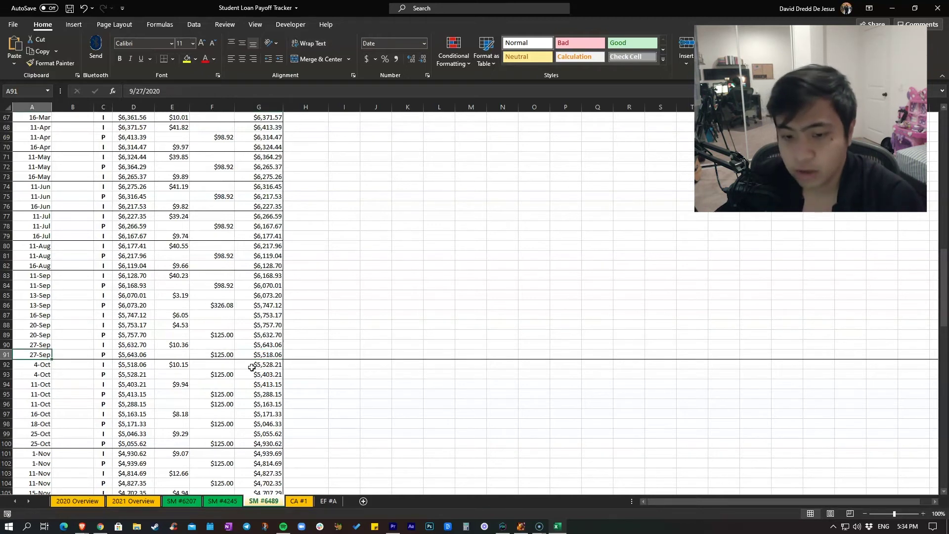
click(274, 355)
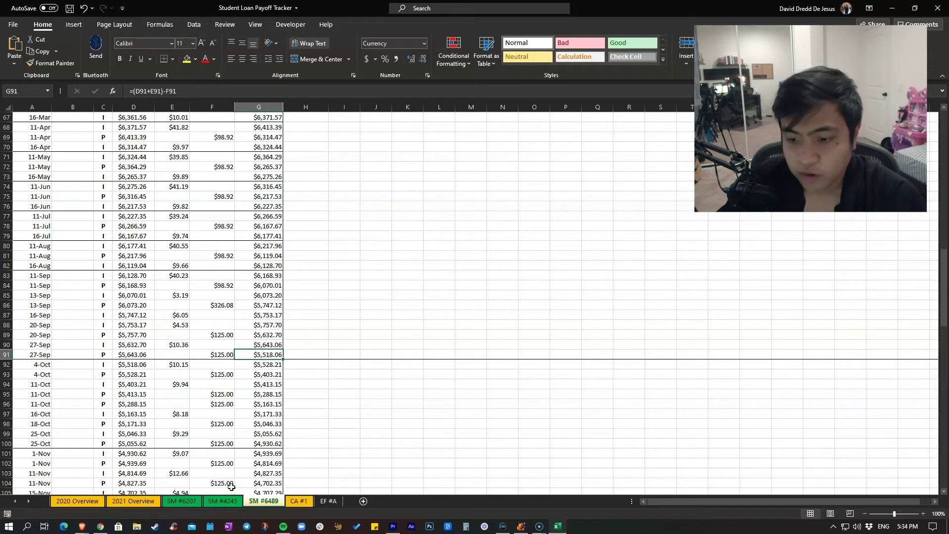
click(82, 501)
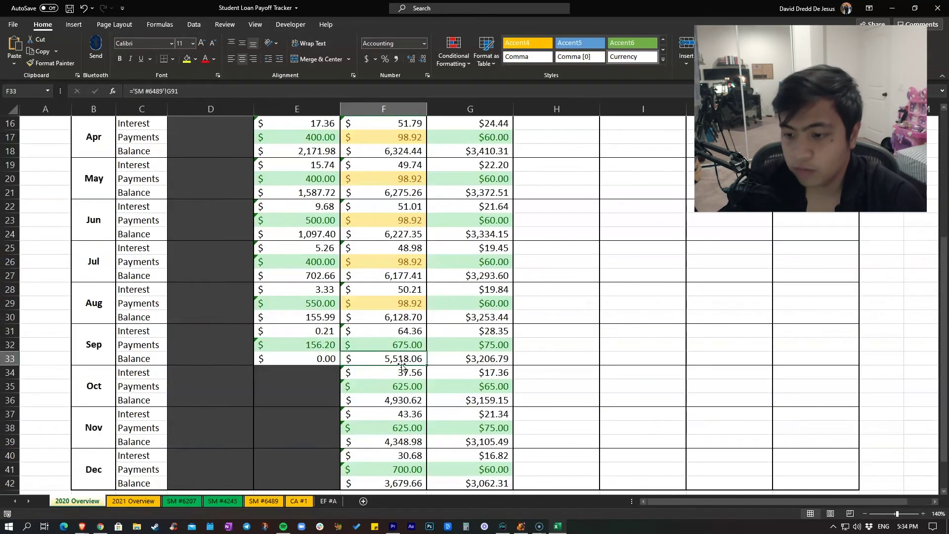
scroll(410, 378, down, 4)
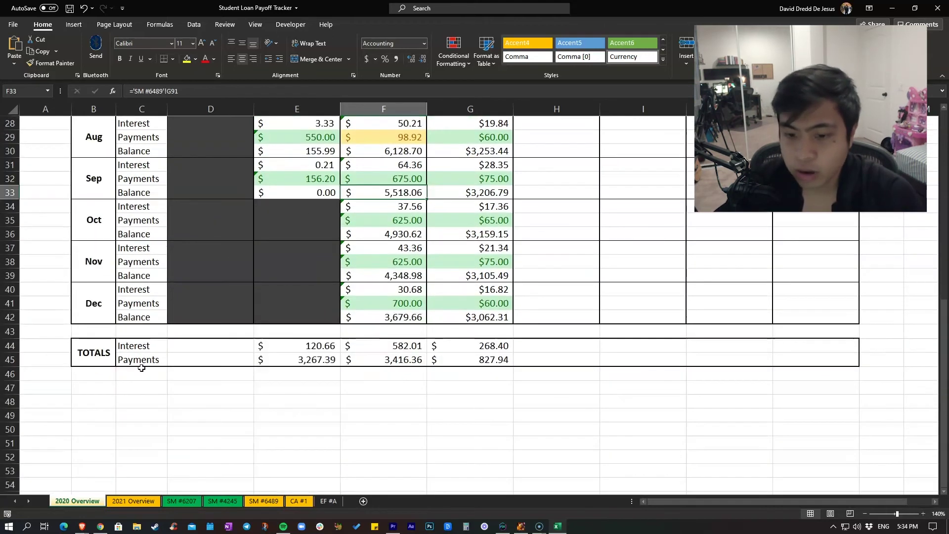
- Read the 2020 yearly Interest and Payments SUM totals for Student Loan #3
click(133, 349)
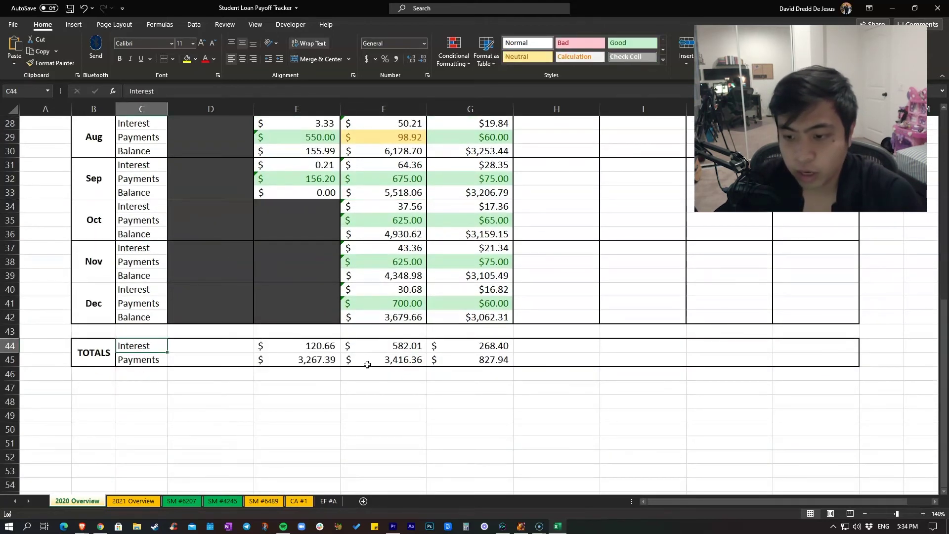
click(394, 347)
scroll(420, 390, up, 1)
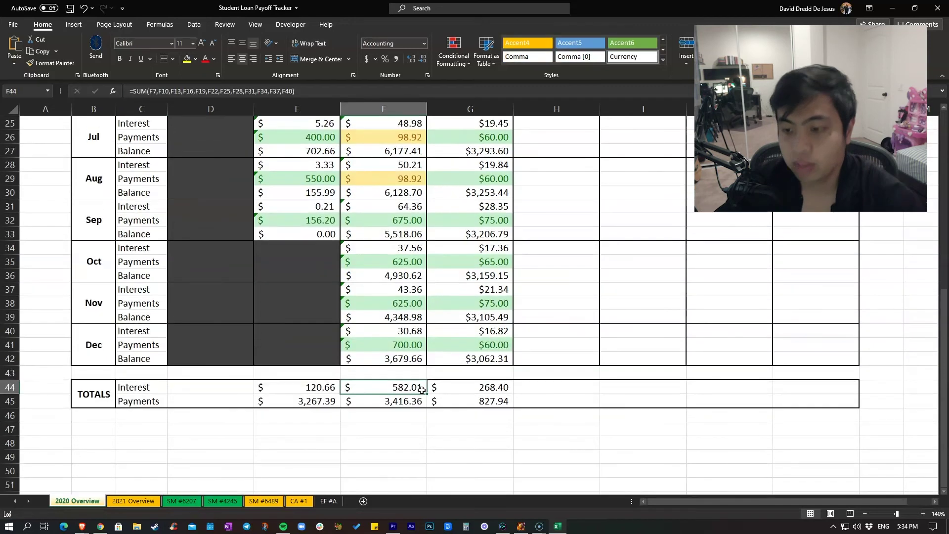
click(406, 401)
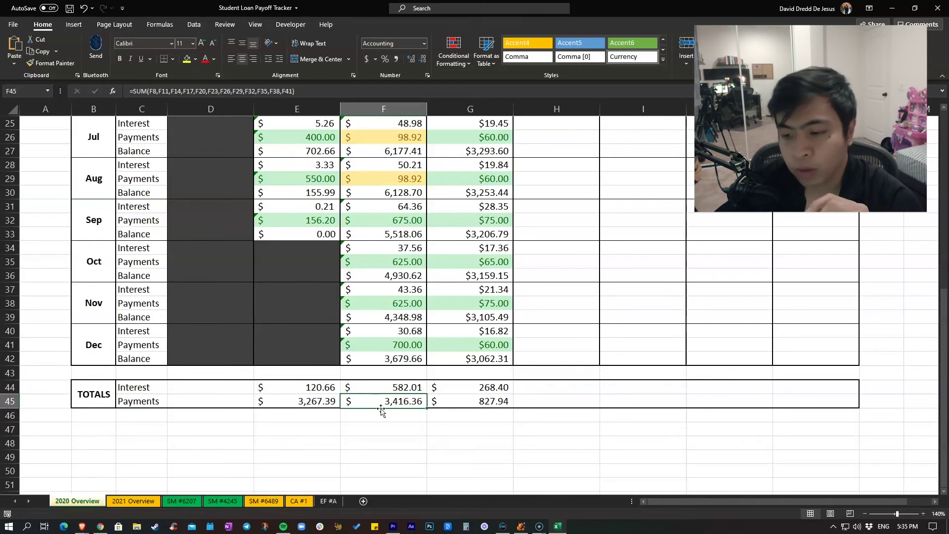
click(433, 428)
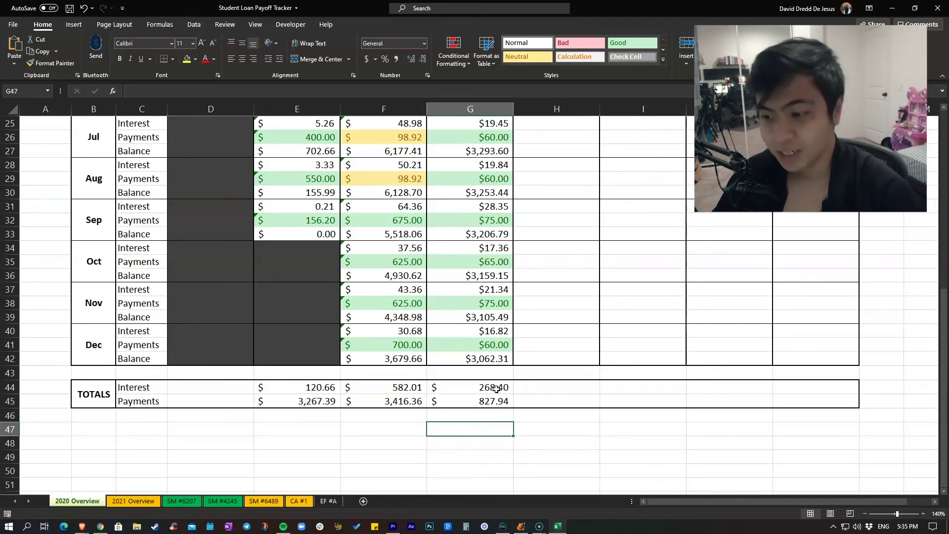
scroll(493, 393, up, 5)
scroll(489, 394, up, 3)
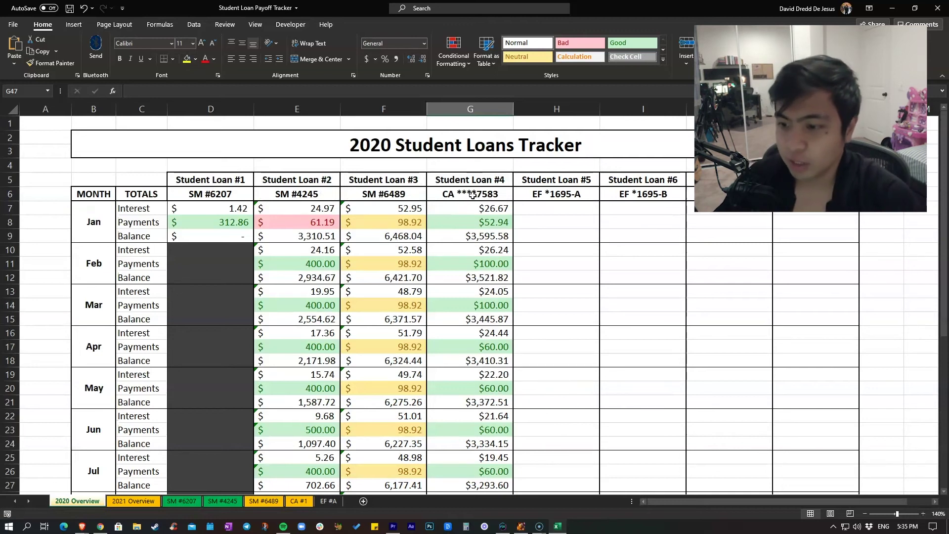
scroll(480, 202, down, 1)
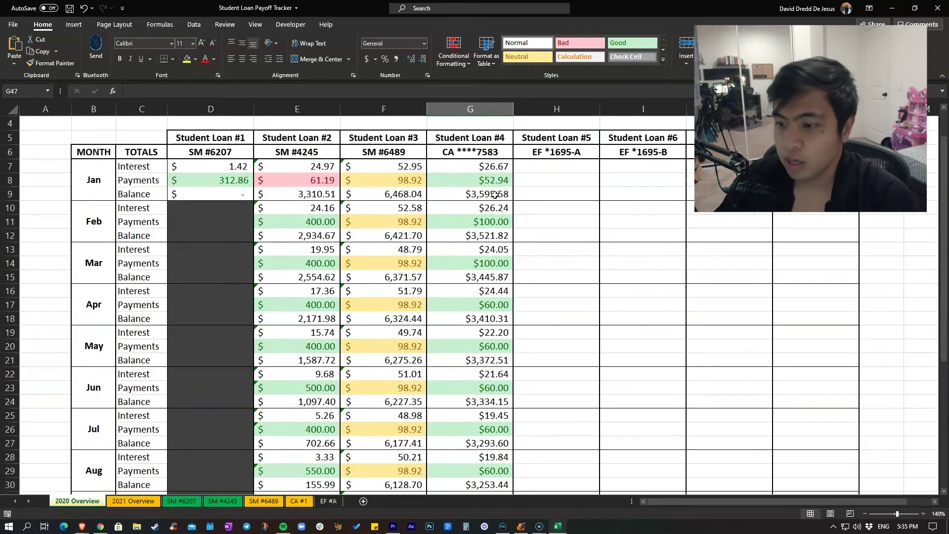
click(489, 182)
click(496, 222)
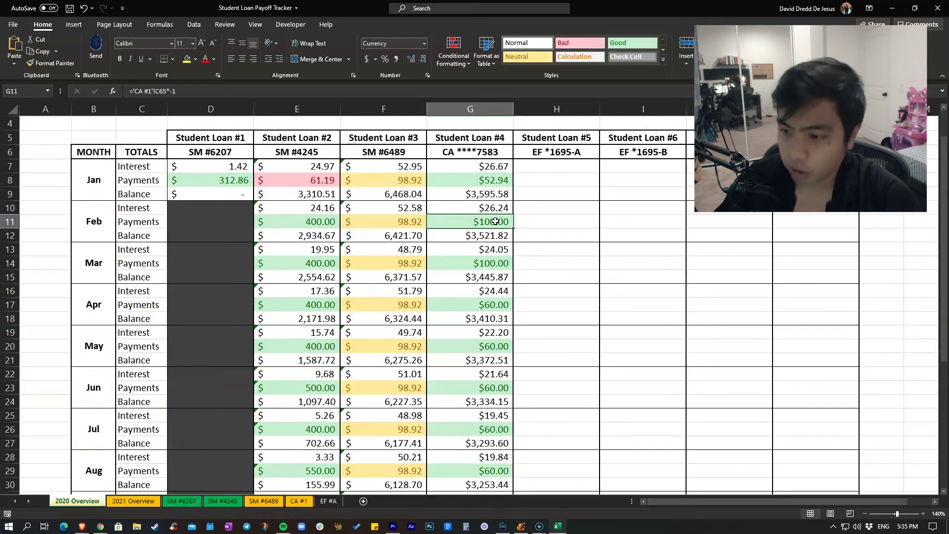
click(501, 266)
click(491, 304)
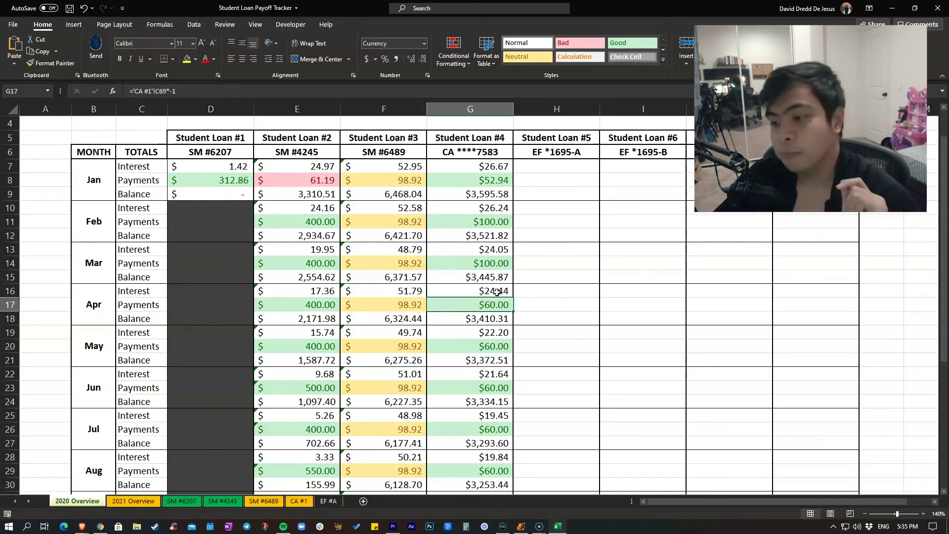
scroll(489, 297, down, 1)
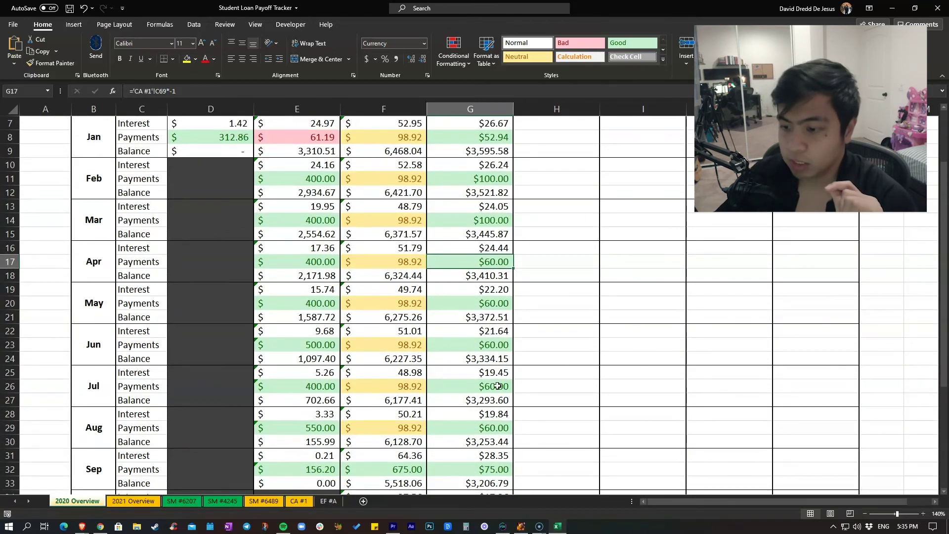
scroll(492, 300, down, 1)
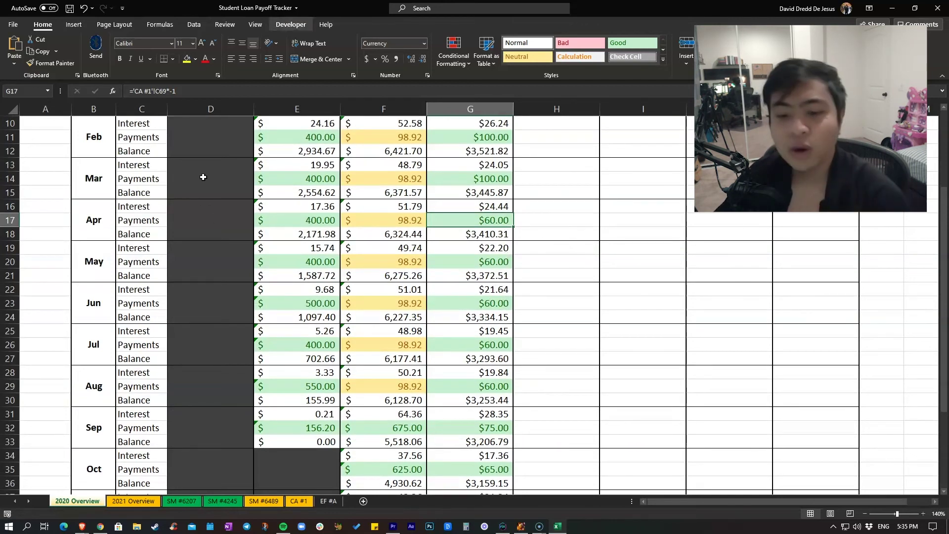
scroll(393, 304, up, 3)
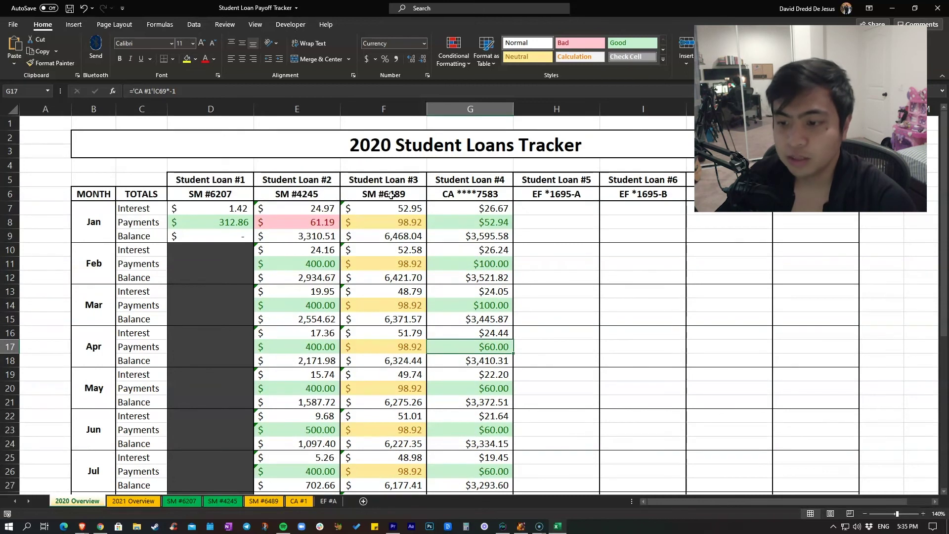
click(469, 194)
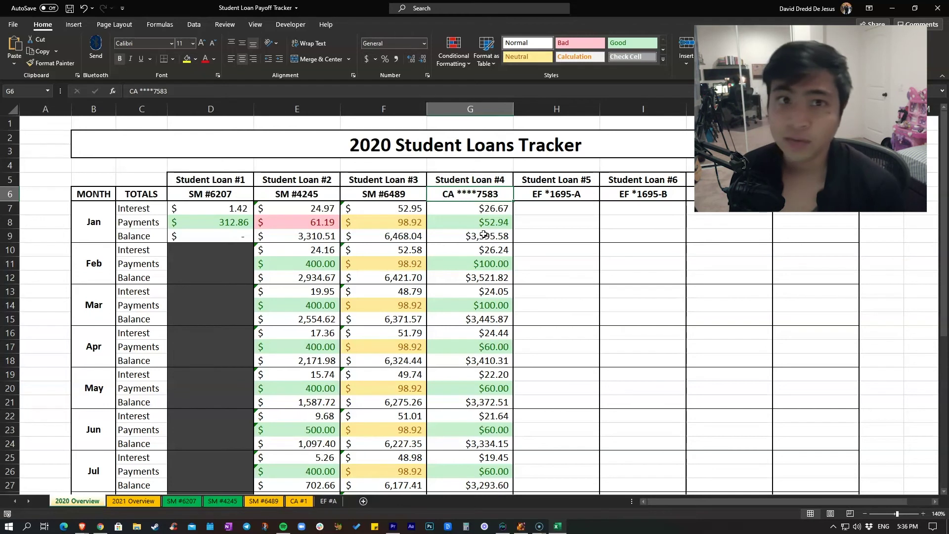
scroll(493, 333, down, 2)
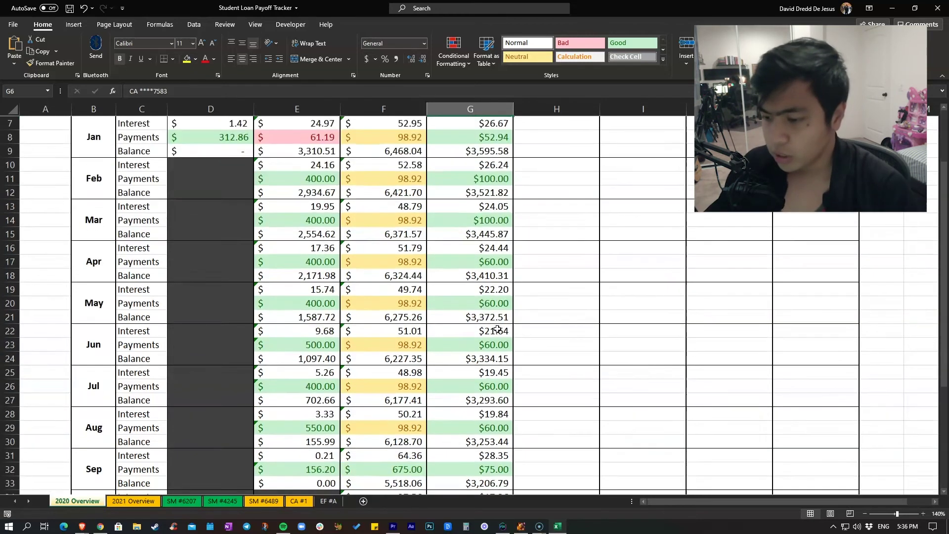
scroll(495, 341, down, 3)
click(497, 346)
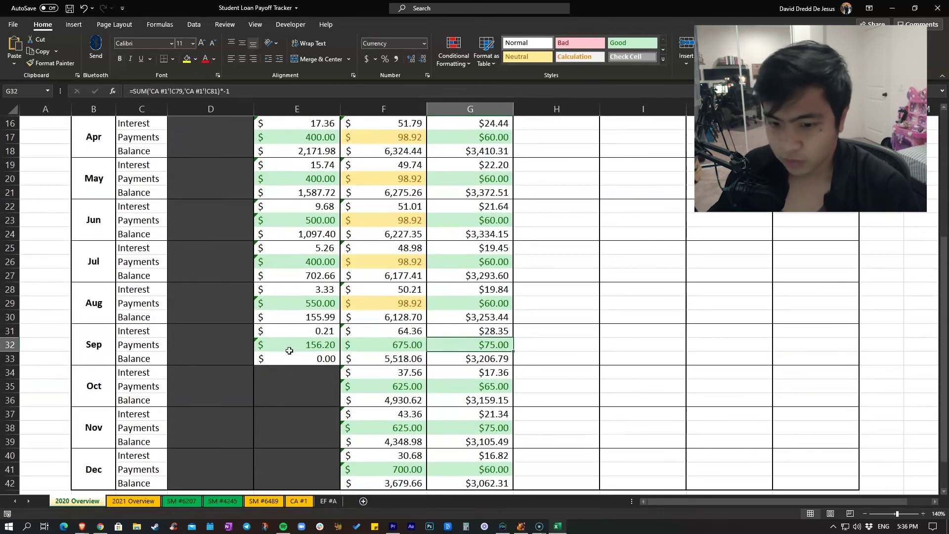
scroll(512, 378, down, 2)
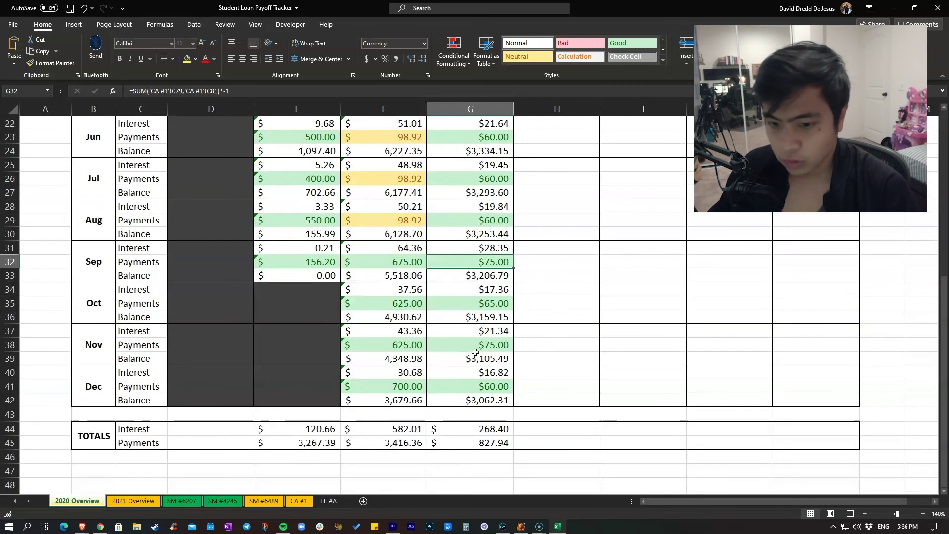
click(489, 384)
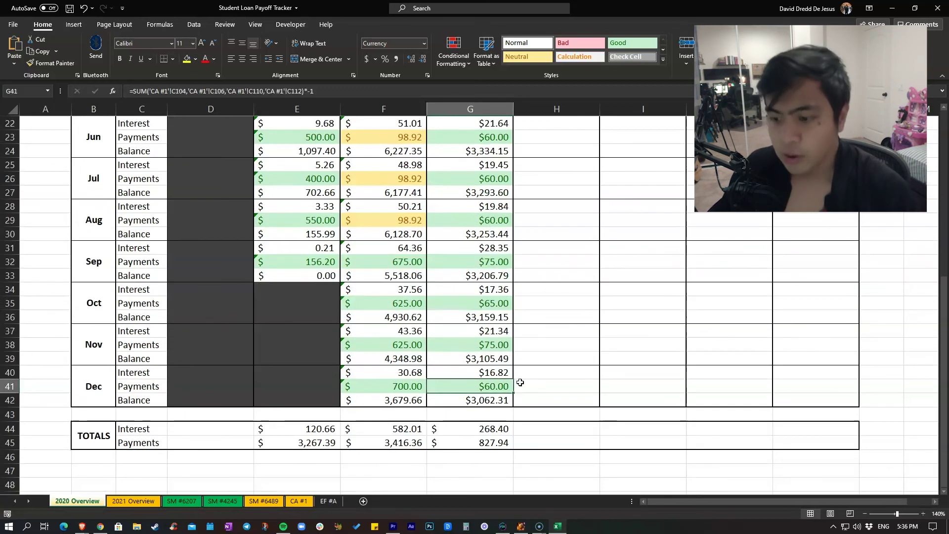
click(489, 428)
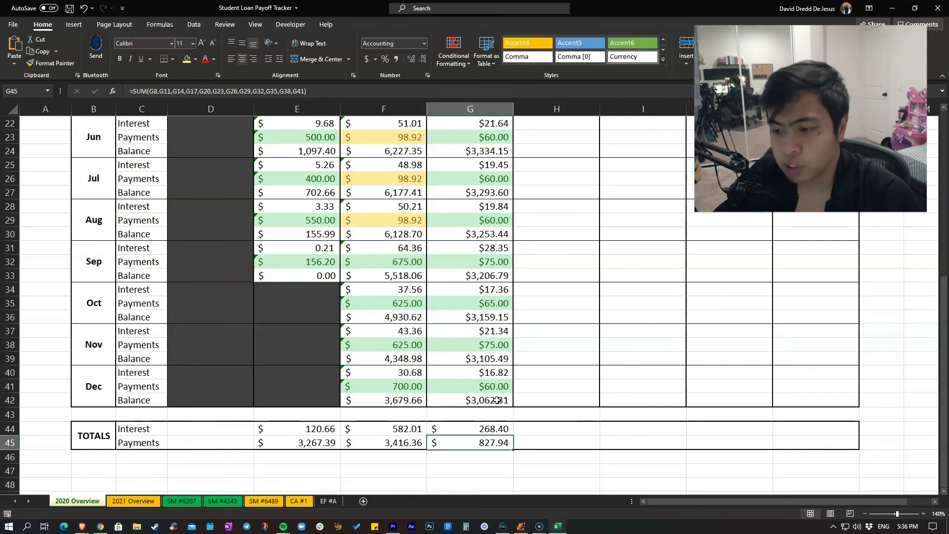
click(495, 429)
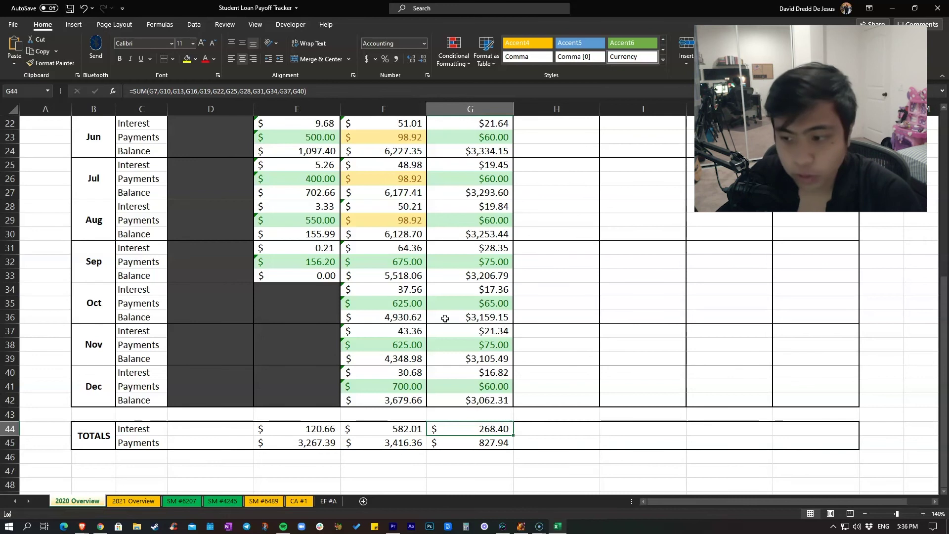
scroll(446, 318, up, 7)
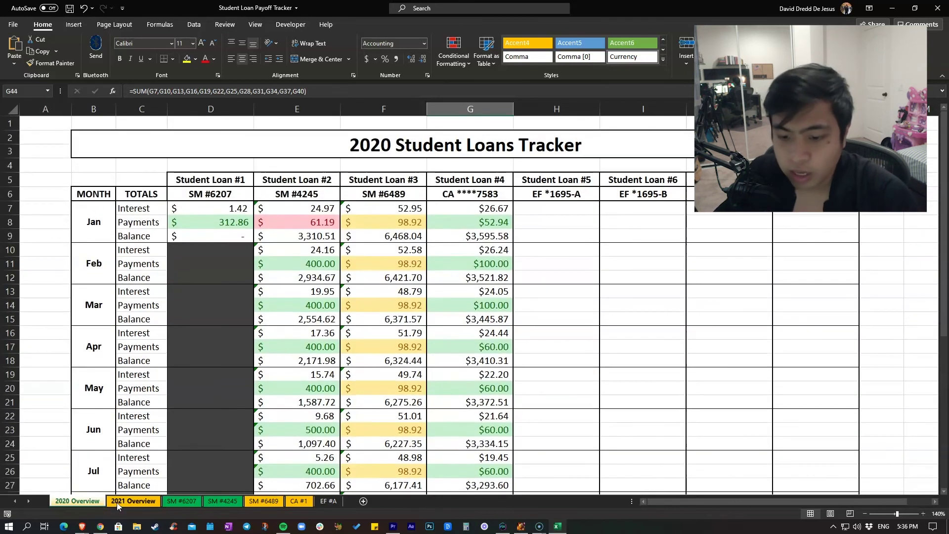
click(133, 502)
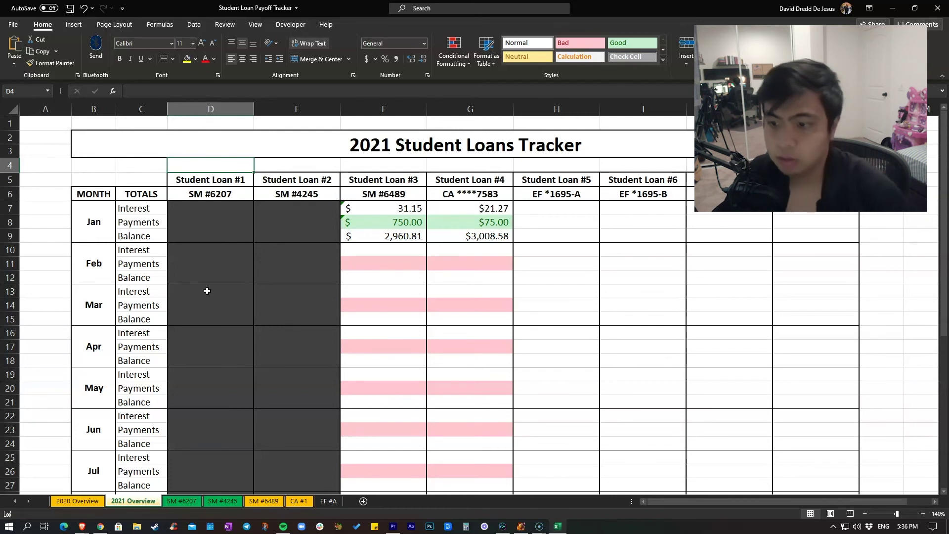
scroll(296, 229, down, 1)
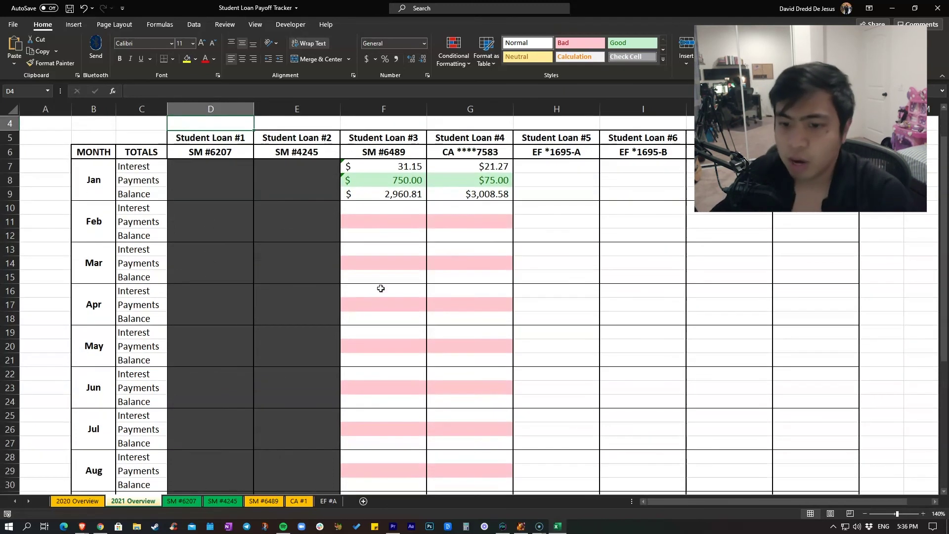
- Select the February rows and April payments for loans #3 and #4, then open SM #6489
drag(368, 213, 453, 254)
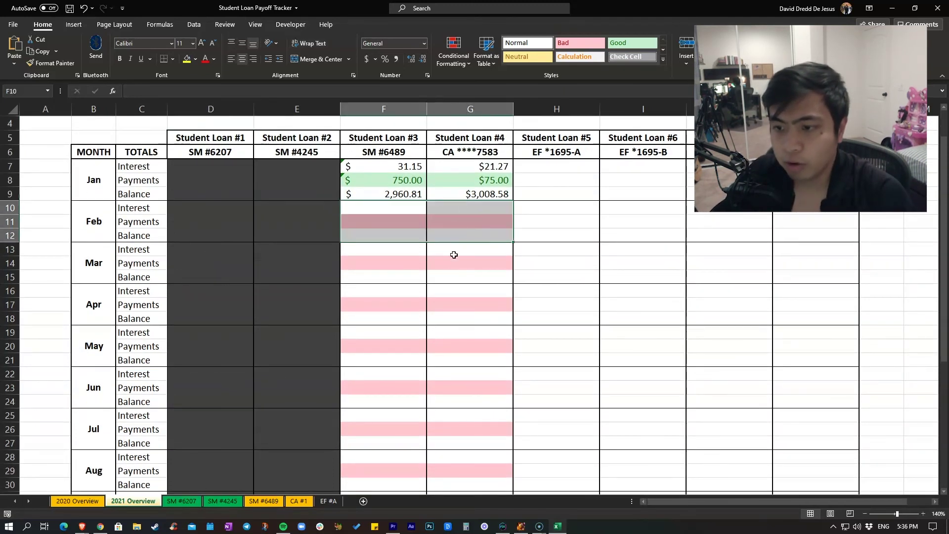
click(424, 304)
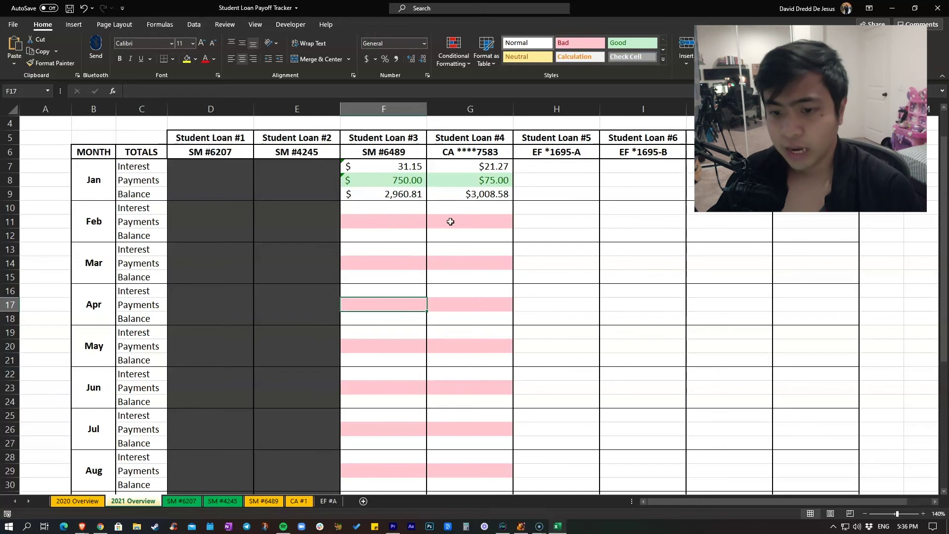
scroll(453, 221, up, 1)
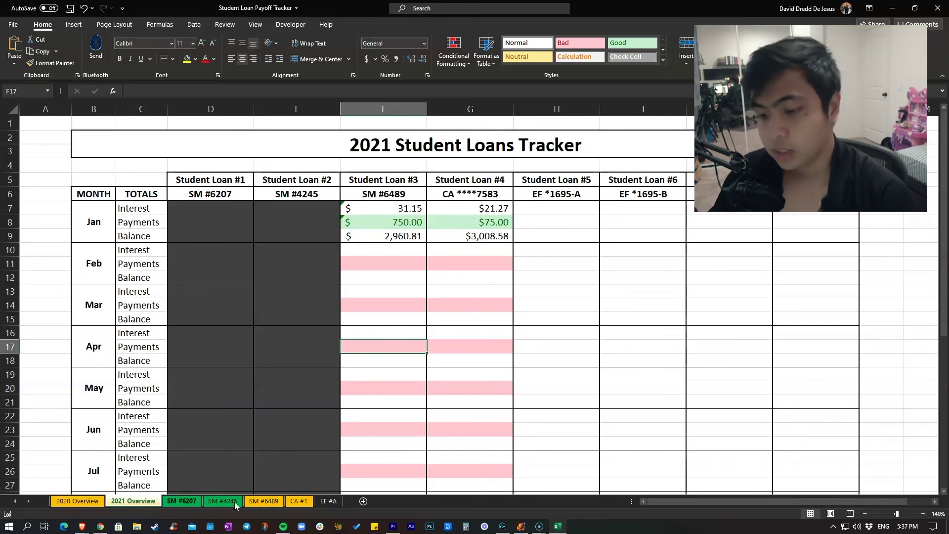
click(255, 502)
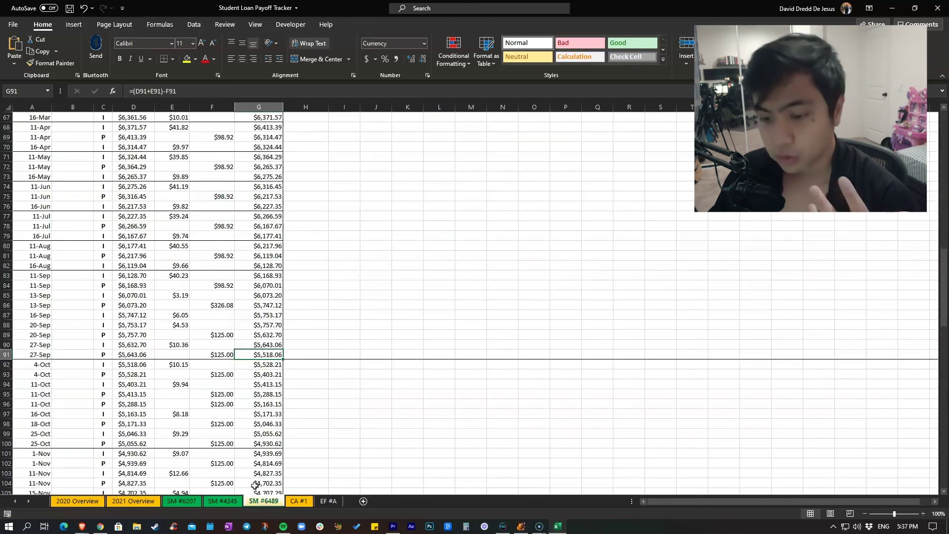
scroll(198, 387, up, 3)
scroll(197, 386, down, 4)
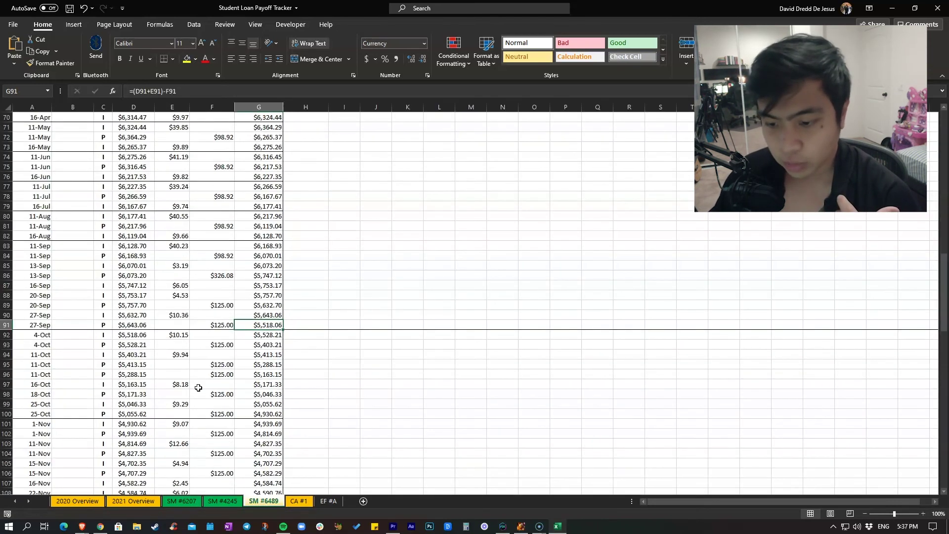
scroll(201, 386, down, 6)
scroll(200, 385, down, 1)
scroll(200, 386, down, 7)
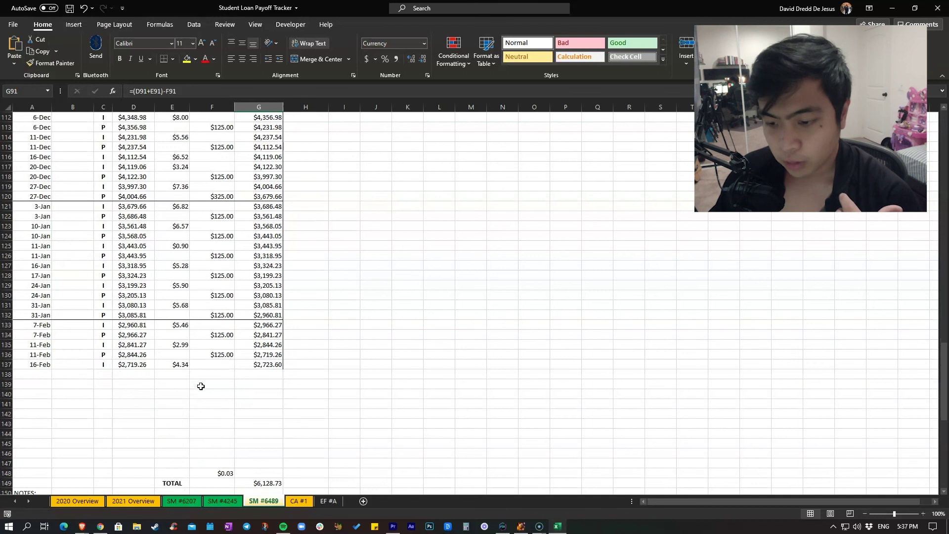
- Enter test text in A138 and C138 below the last SM #6489 transaction
click(37, 372)
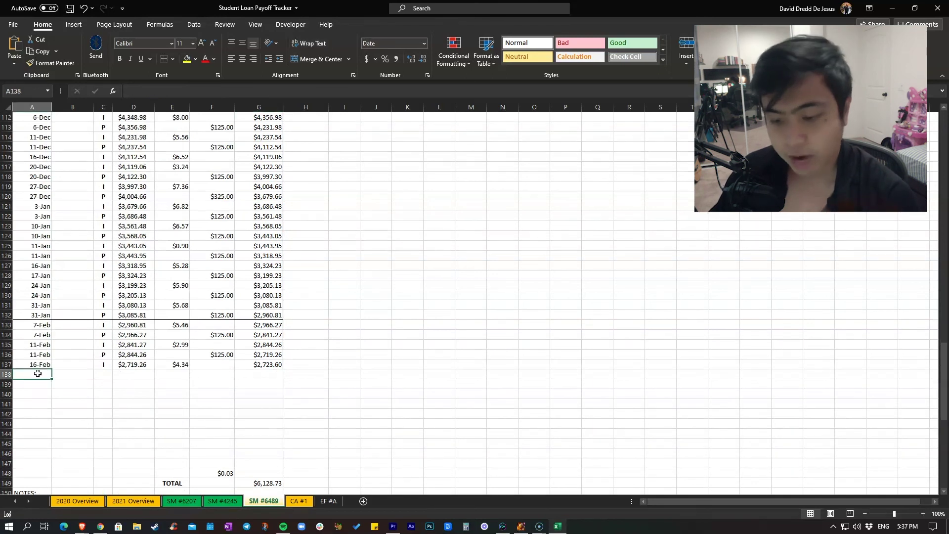
text(asjhdgsan)
key(Tab)
key(Tab)
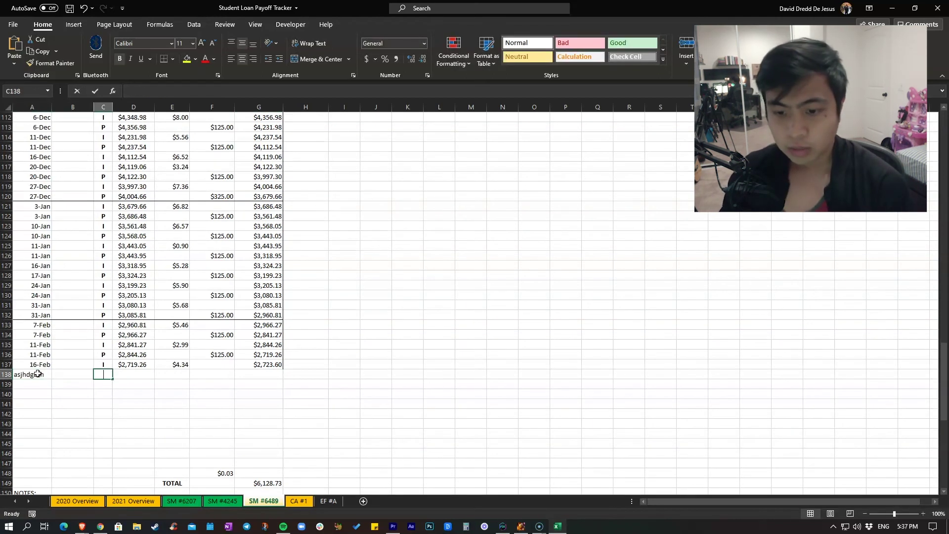
text(sdhfvjhas)
key(Tab)
text(asdf)
key(BackSpace)
key(BackSpace)
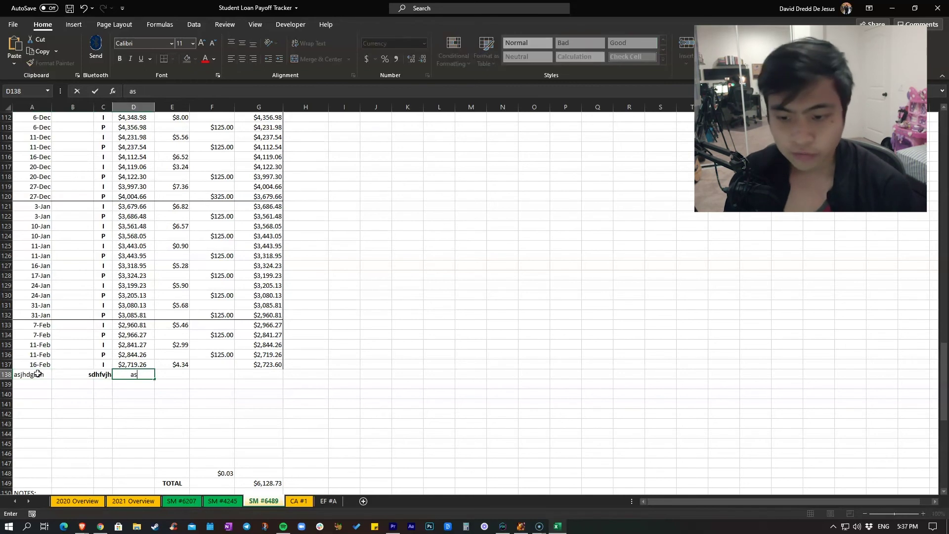
key(BackSpace)
key(BackSpace)
- Clear the test text from A138:C138 and select empty cells below the table
click(37, 374)
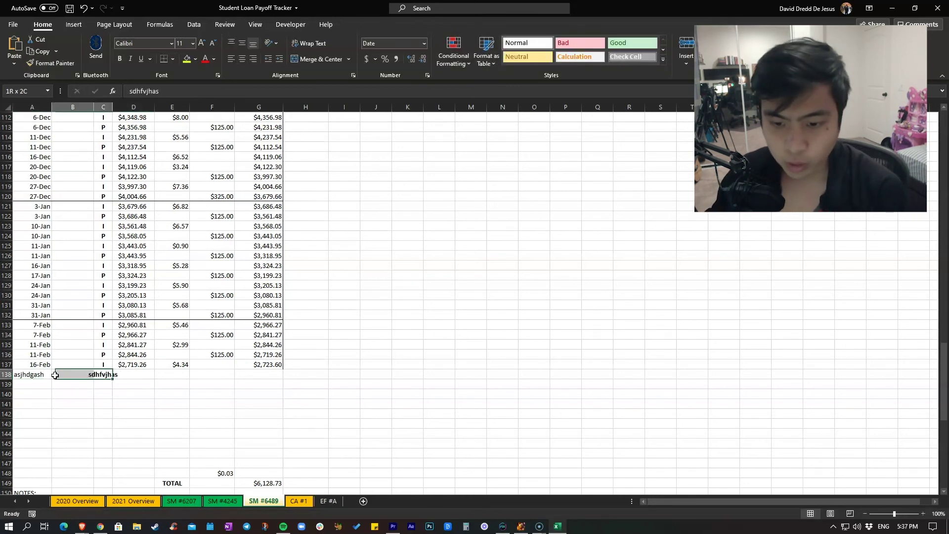
drag(100, 374, 27, 376)
key(Delete)
click(104, 393)
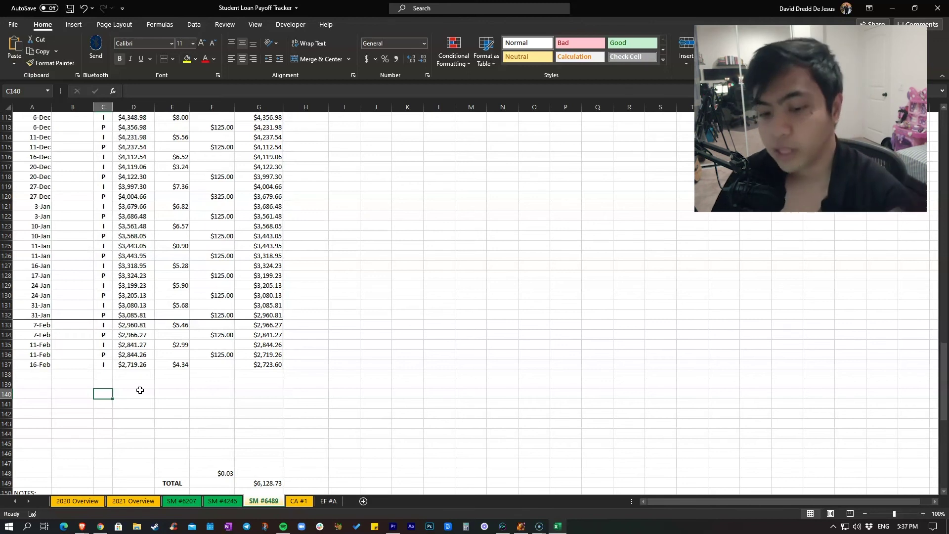
click(132, 382)
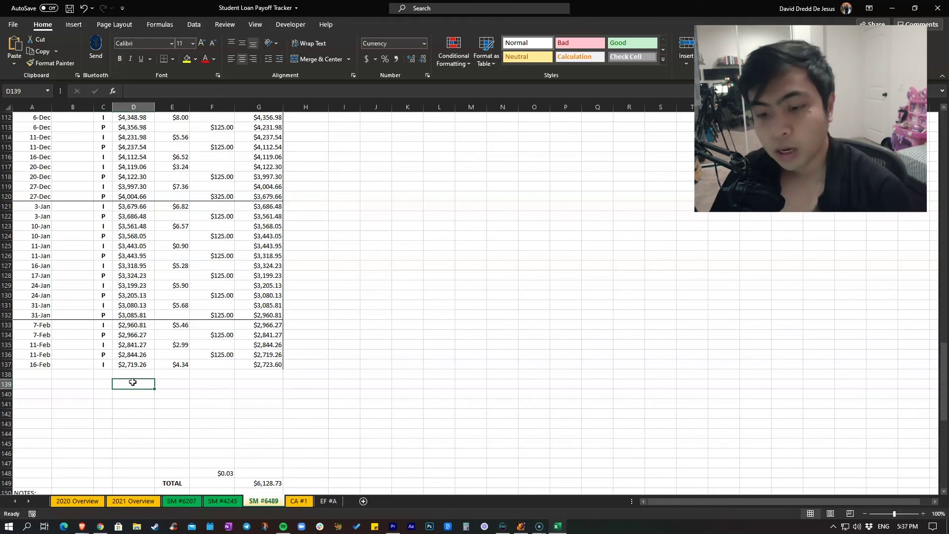
click(36, 376)
click(57, 404)
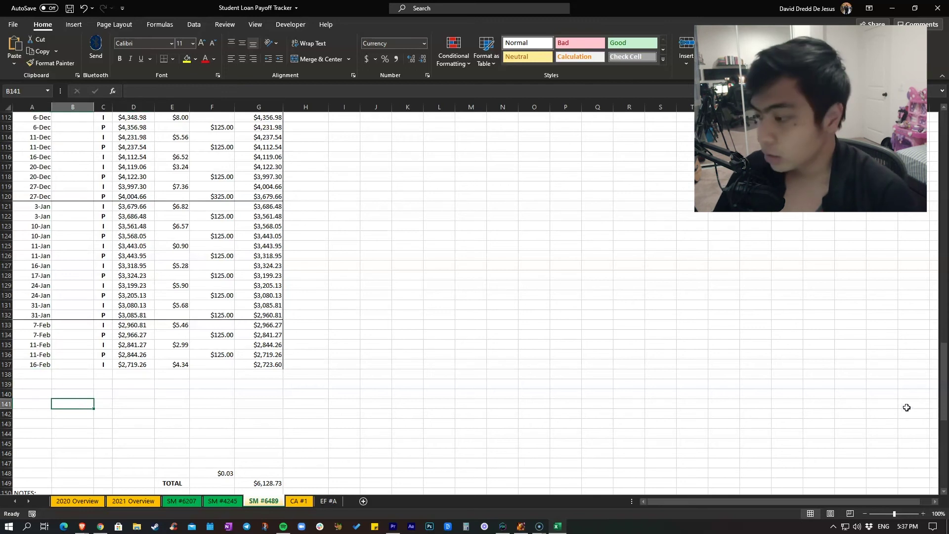
drag(944, 377, 943, 377)
drag(946, 113, 946, 112)
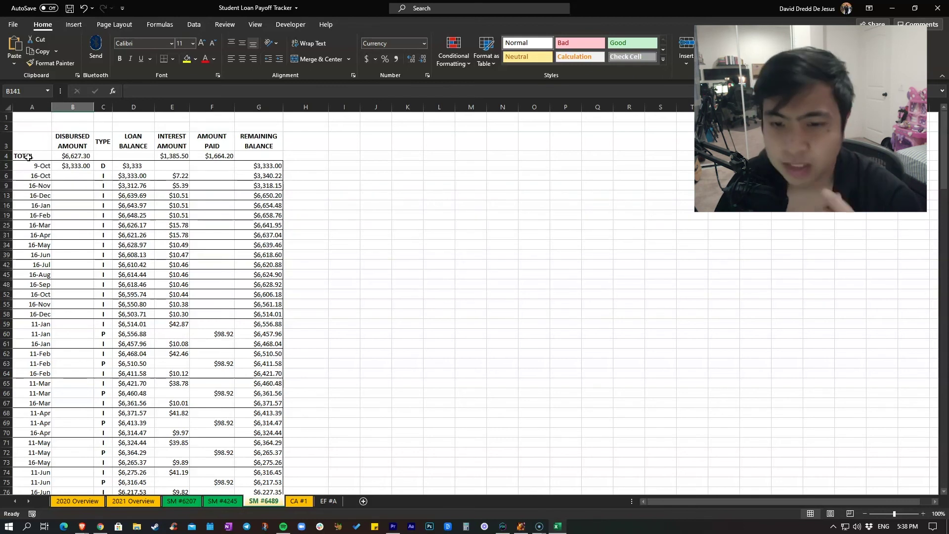
- Review the CA #1 transactions and inspect its latest balance formula
click(300, 502)
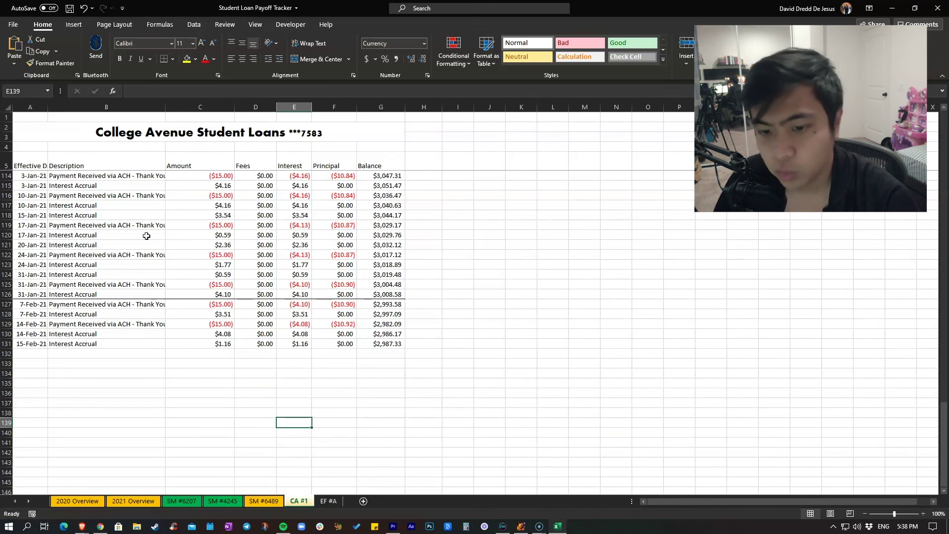
scroll(94, 238, up, 5)
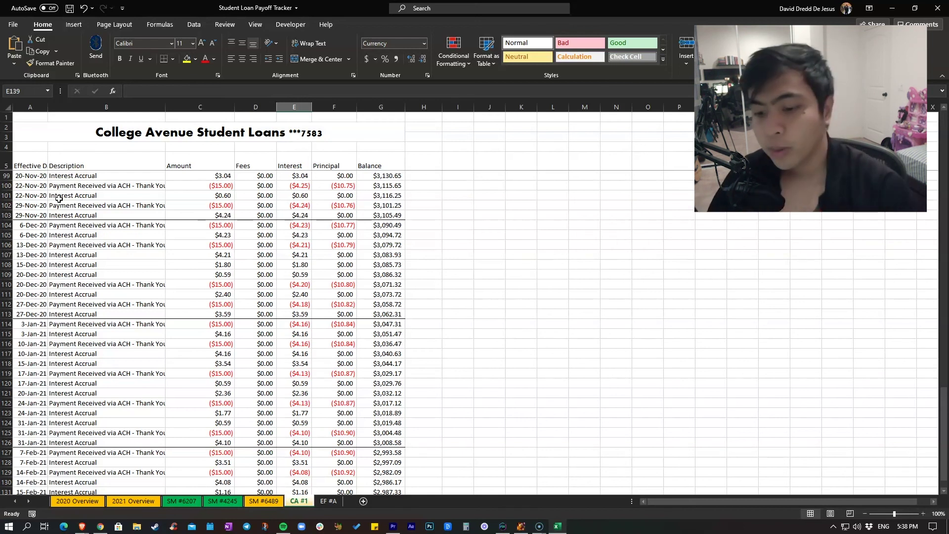
scroll(271, 384, down, 6)
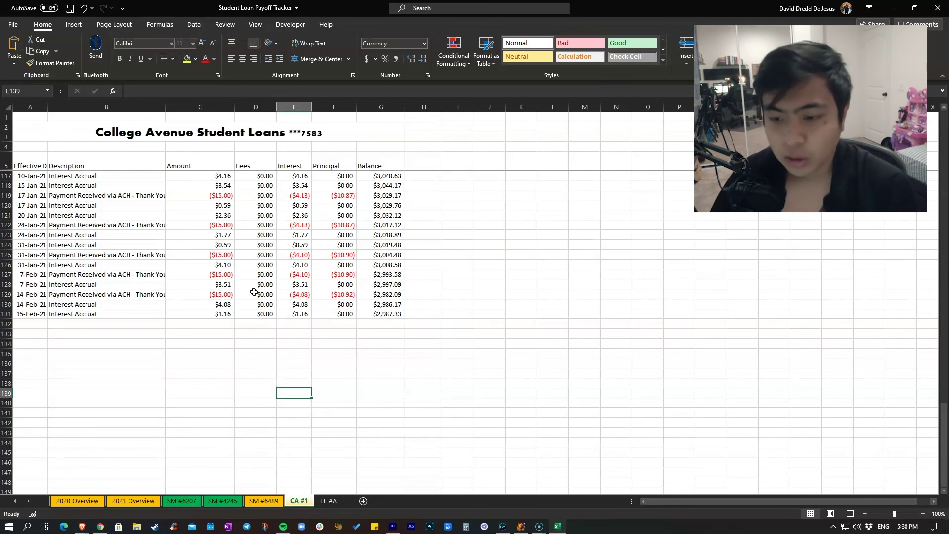
click(379, 319)
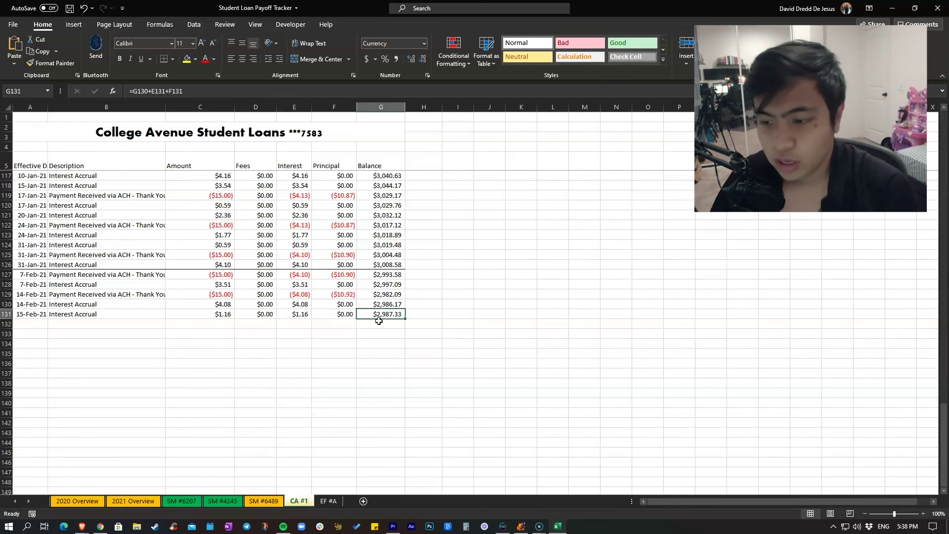
click(229, 324)
- Move to the blank EF #A sheet, then switch to the 2021 Overview
key(ctrl+Page_Down)
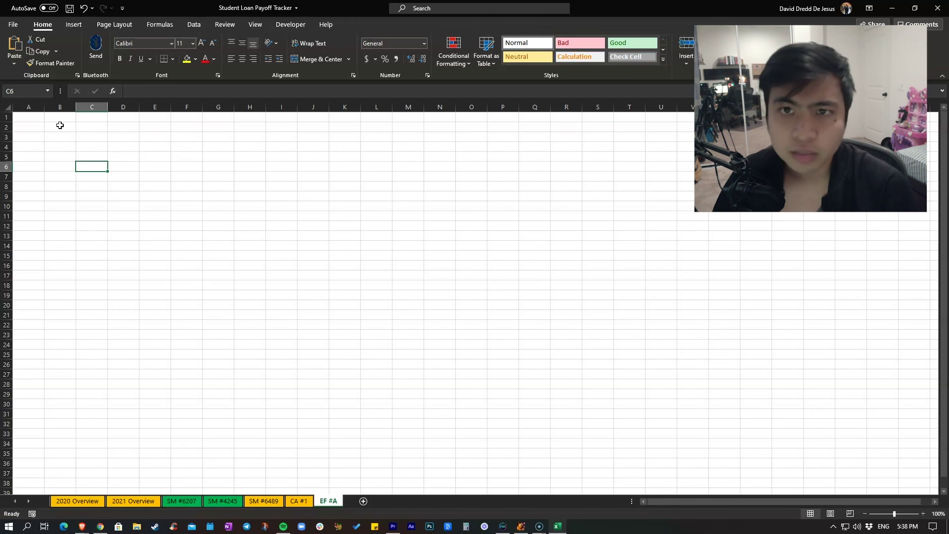
click(218, 275)
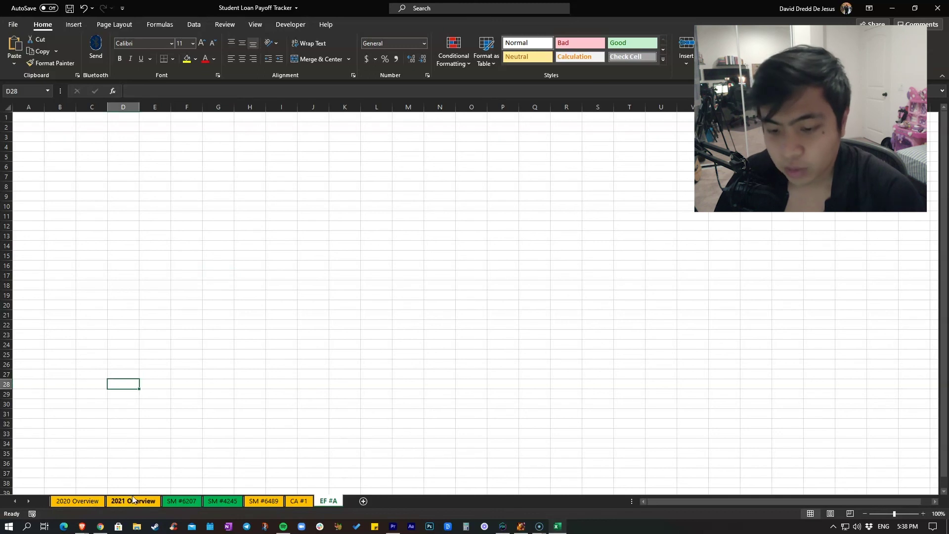
click(133, 500)
scroll(428, 335, down, 5)
scroll(427, 333, down, 8)
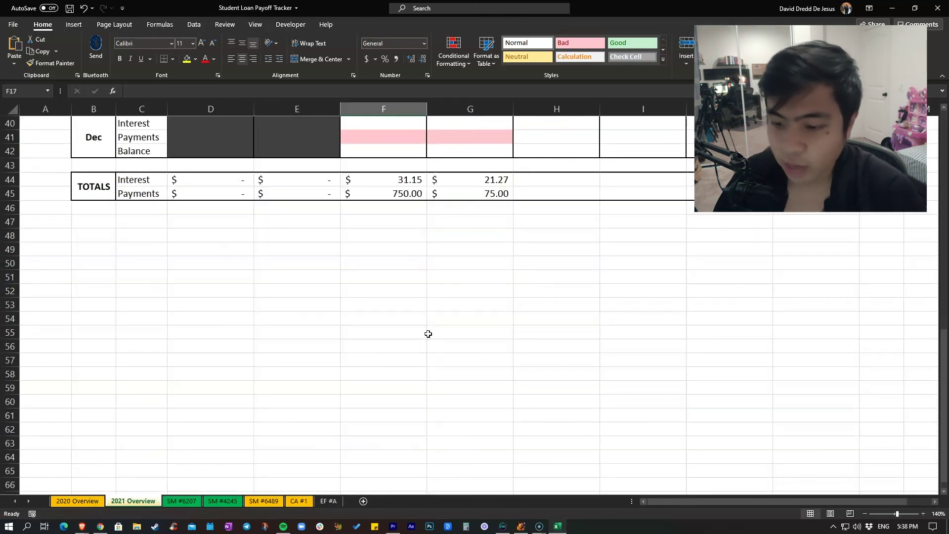
scroll(429, 335, up, 4)
scroll(430, 417, up, 2)
scroll(430, 421, up, 7)
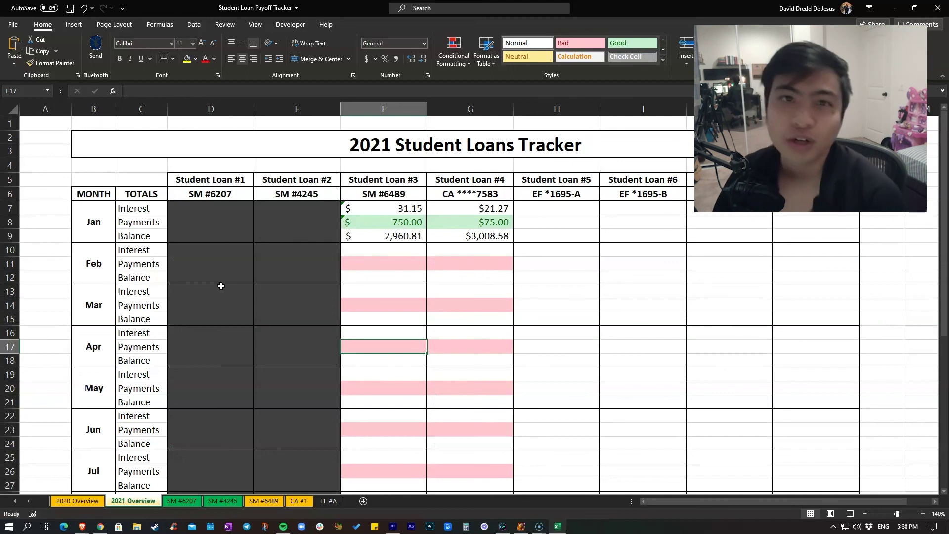
- Select cell H4 above Student Loan #5, then loan #4's February and March payment cells
click(584, 163)
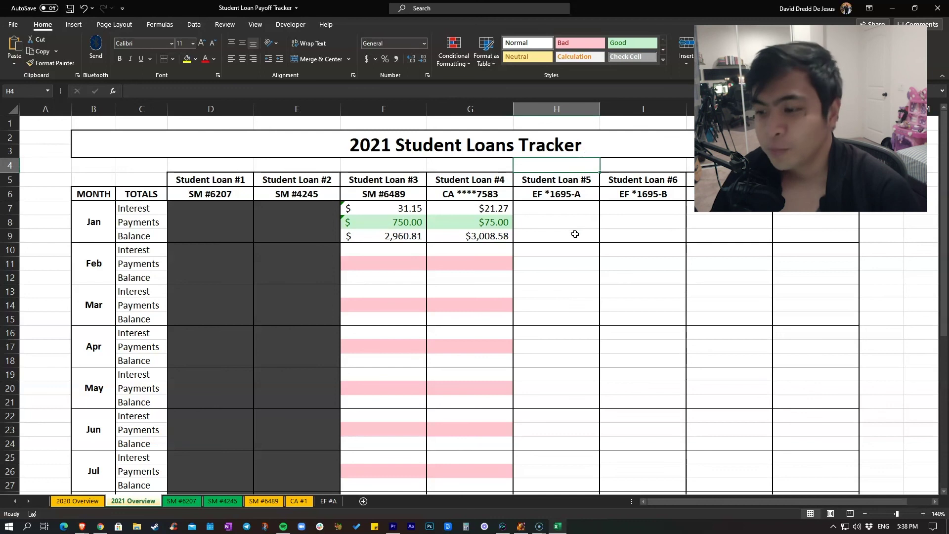
click(476, 261)
click(487, 310)
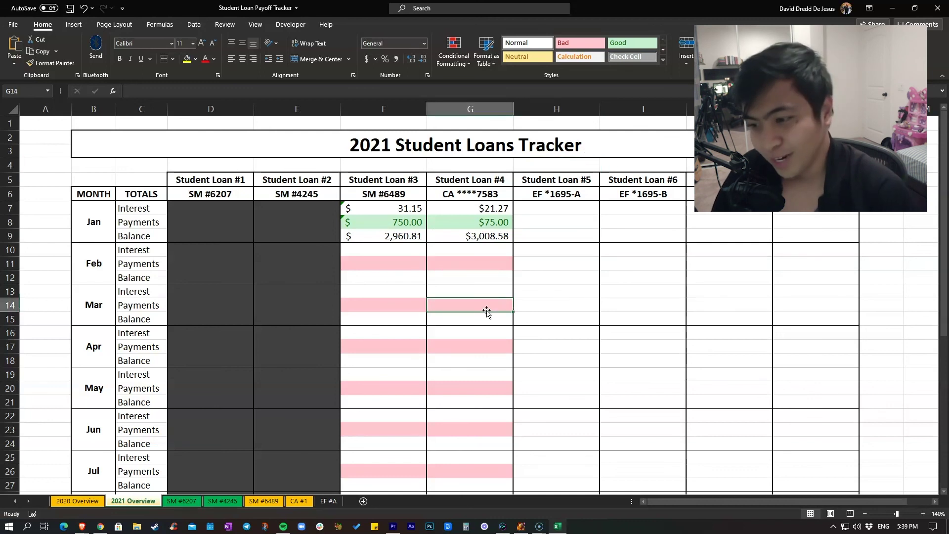